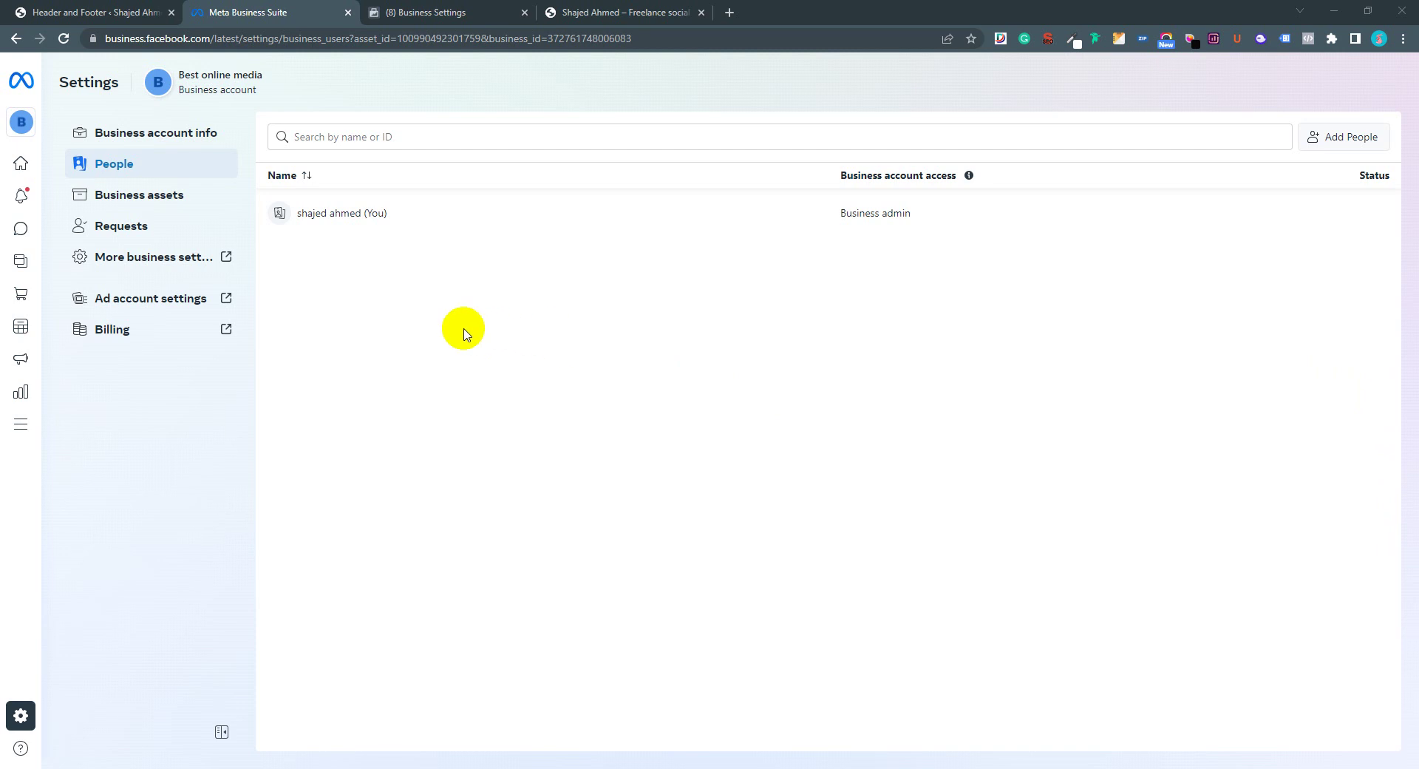
Search Google for business.facebook in a new browser tab and open the Meta Business Suite and Business Manager result
left_click(734, 13)
left_click(683, 297)
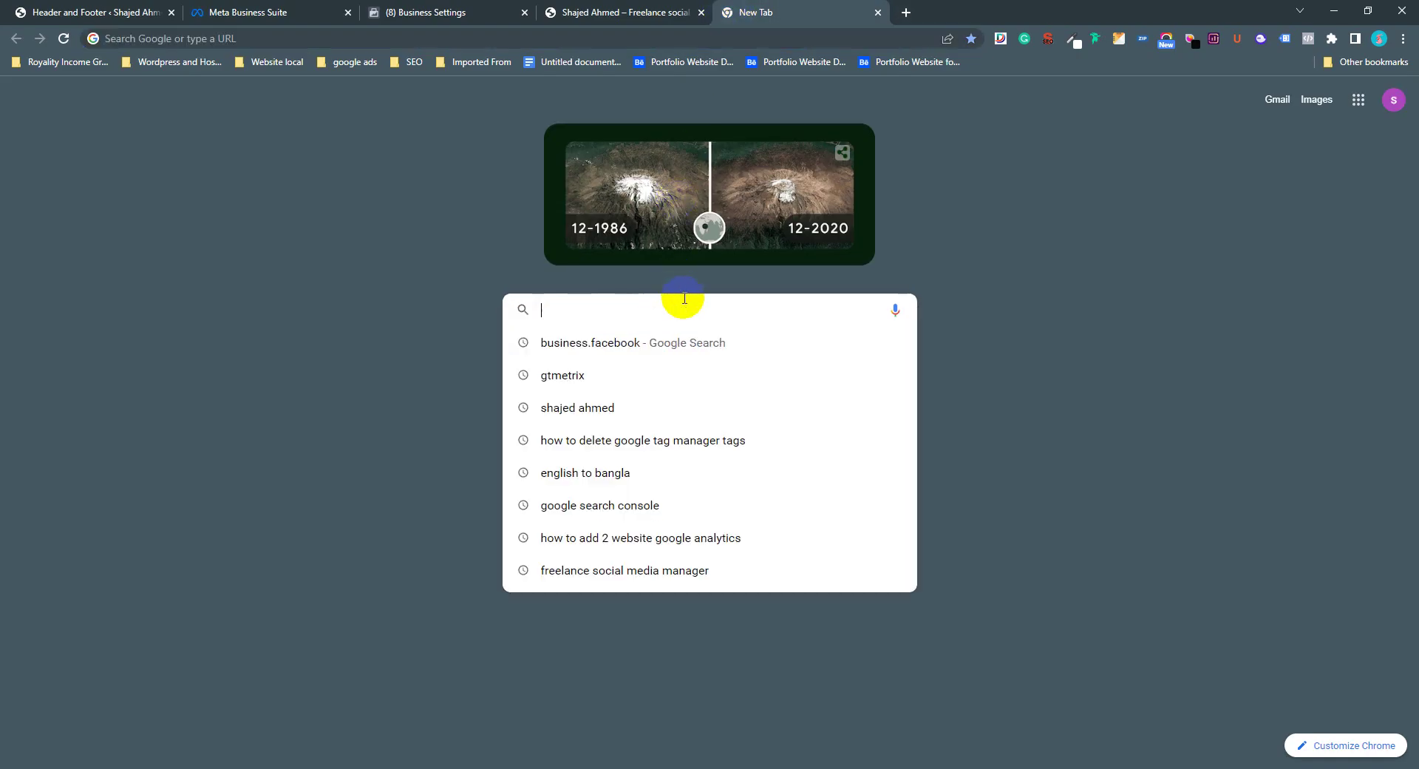
type("buu")
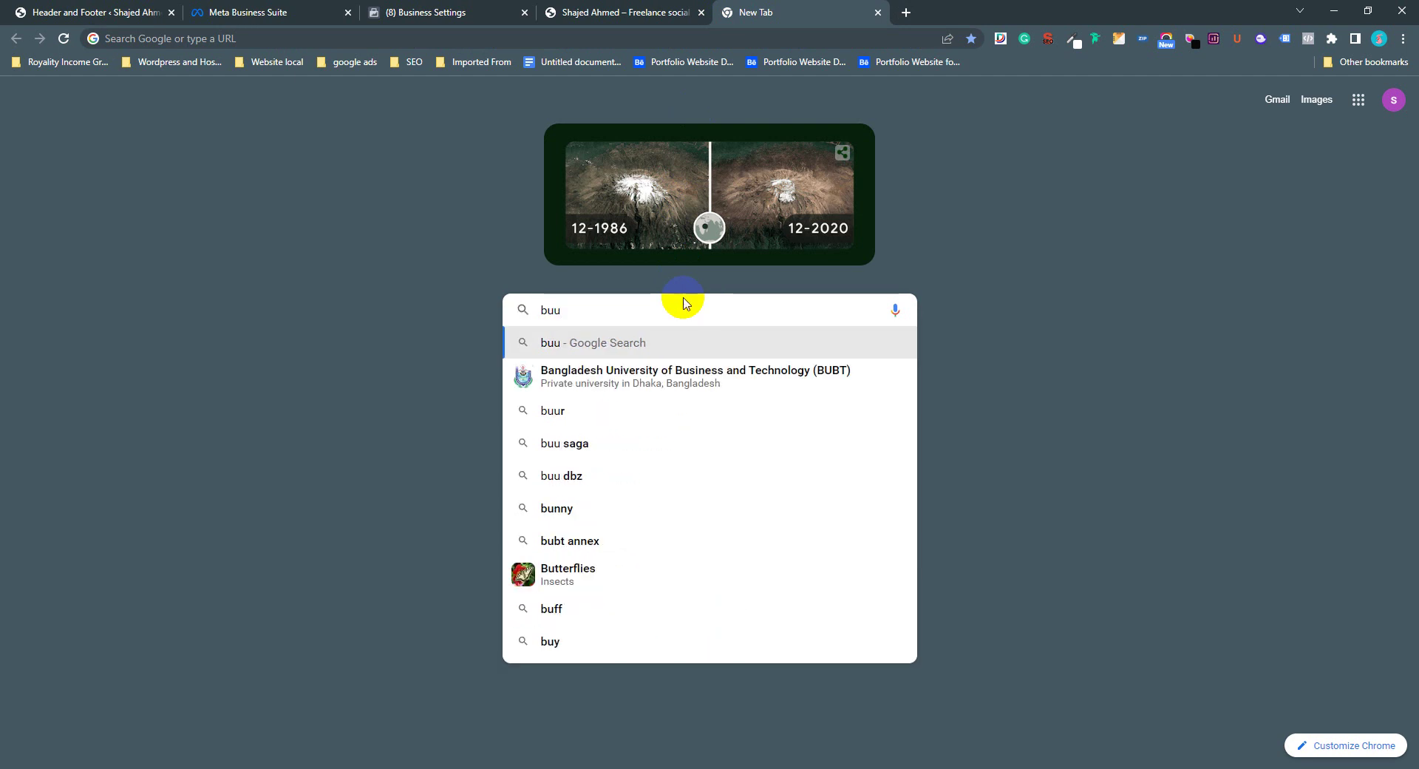
key("BackSpace")
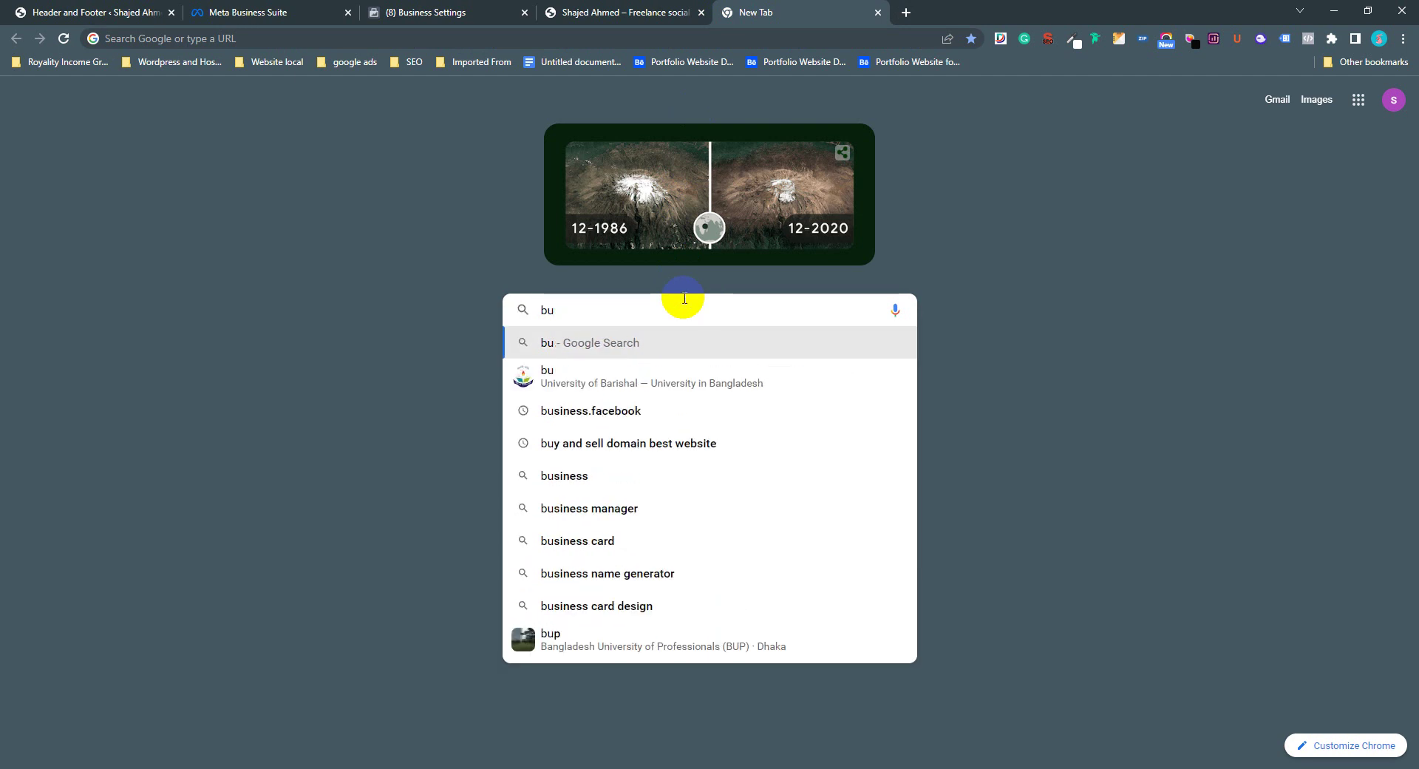
key("Down")
key("Down")
key("Return")
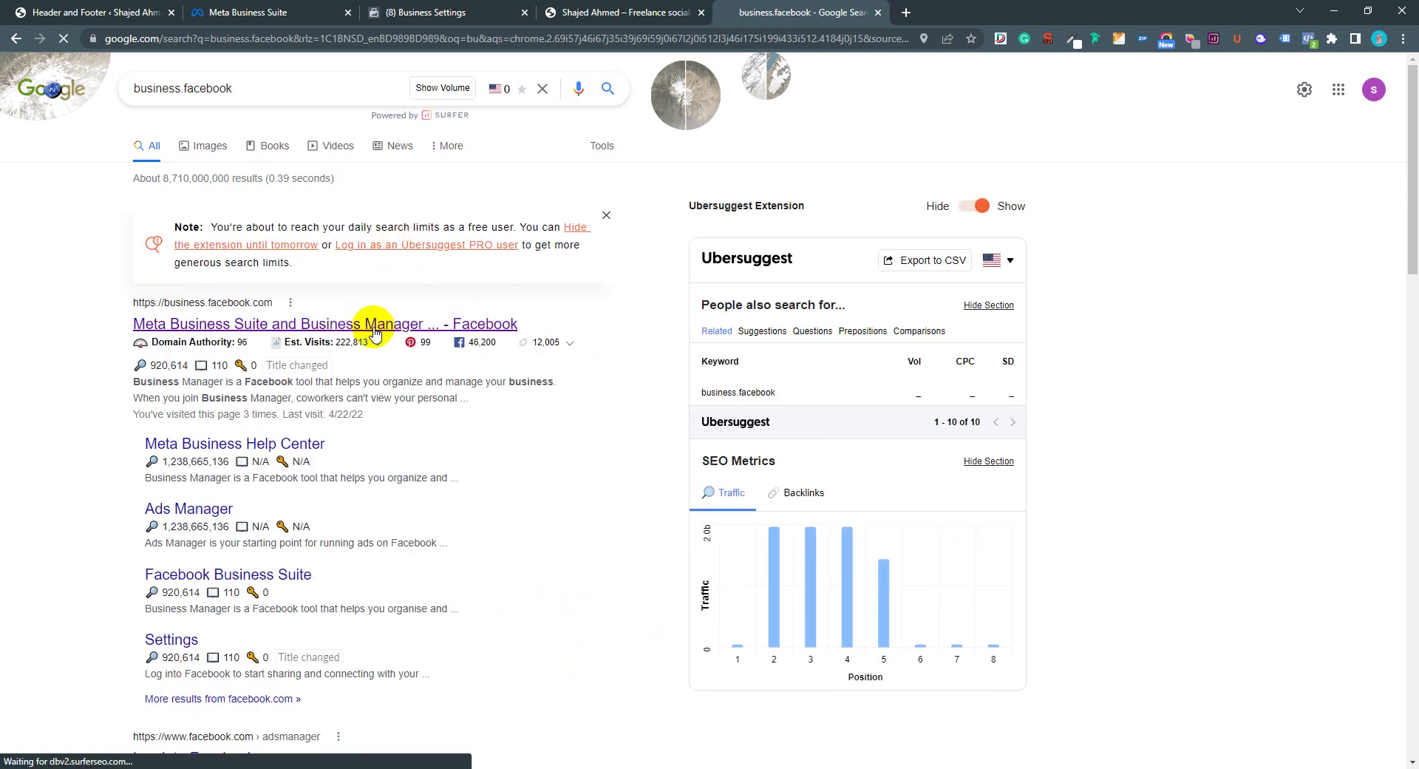
left_click(375, 326)
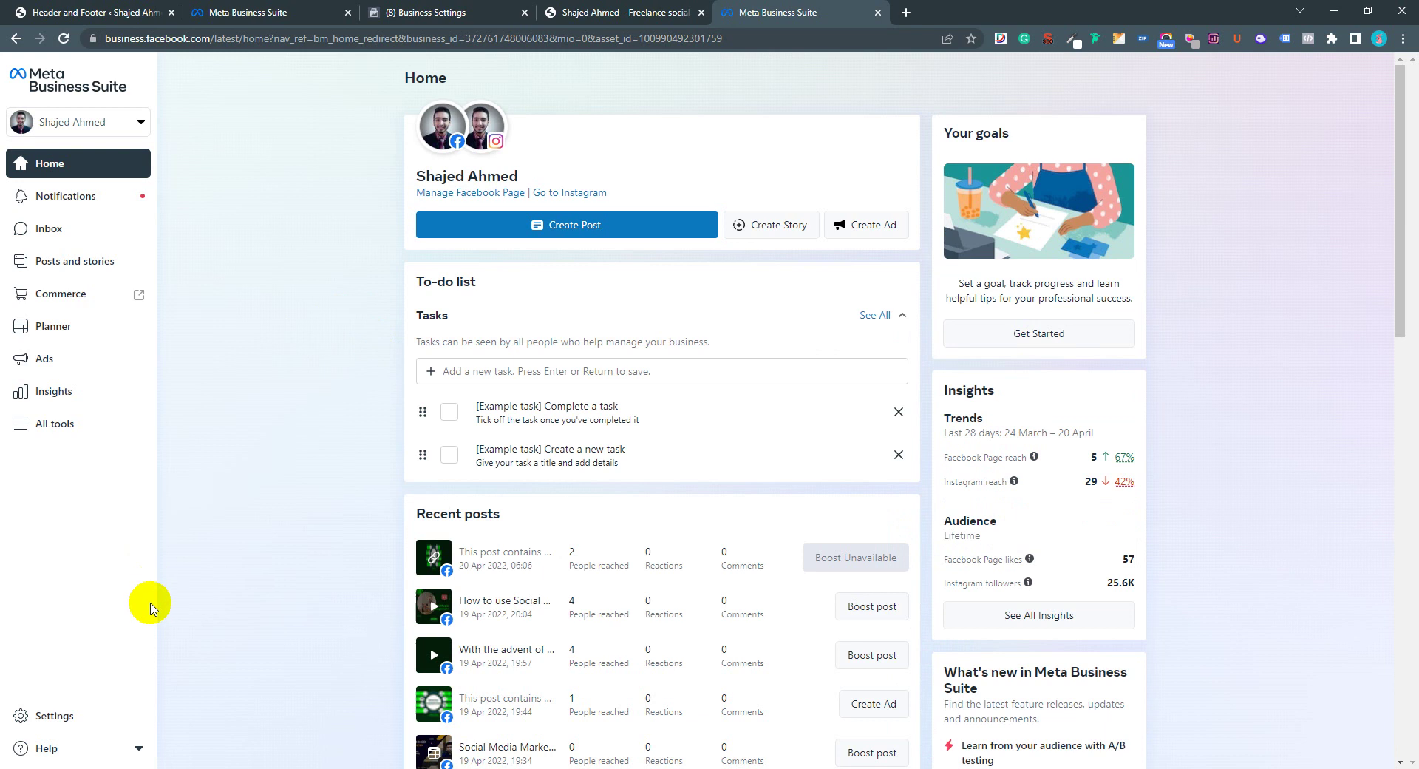
Open the full business settings for Best online media and display its Pixels under Data sources
left_click(67, 721)
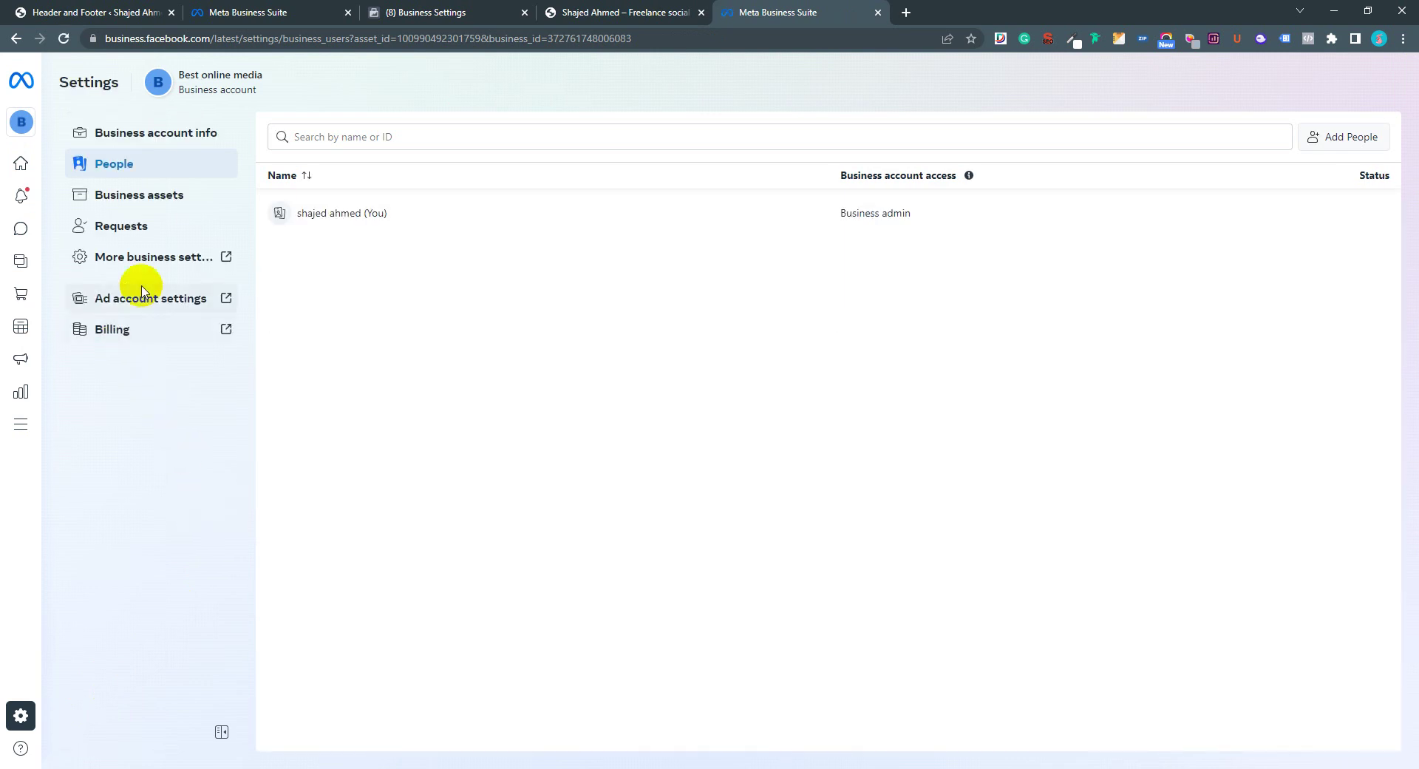
left_click(154, 265)
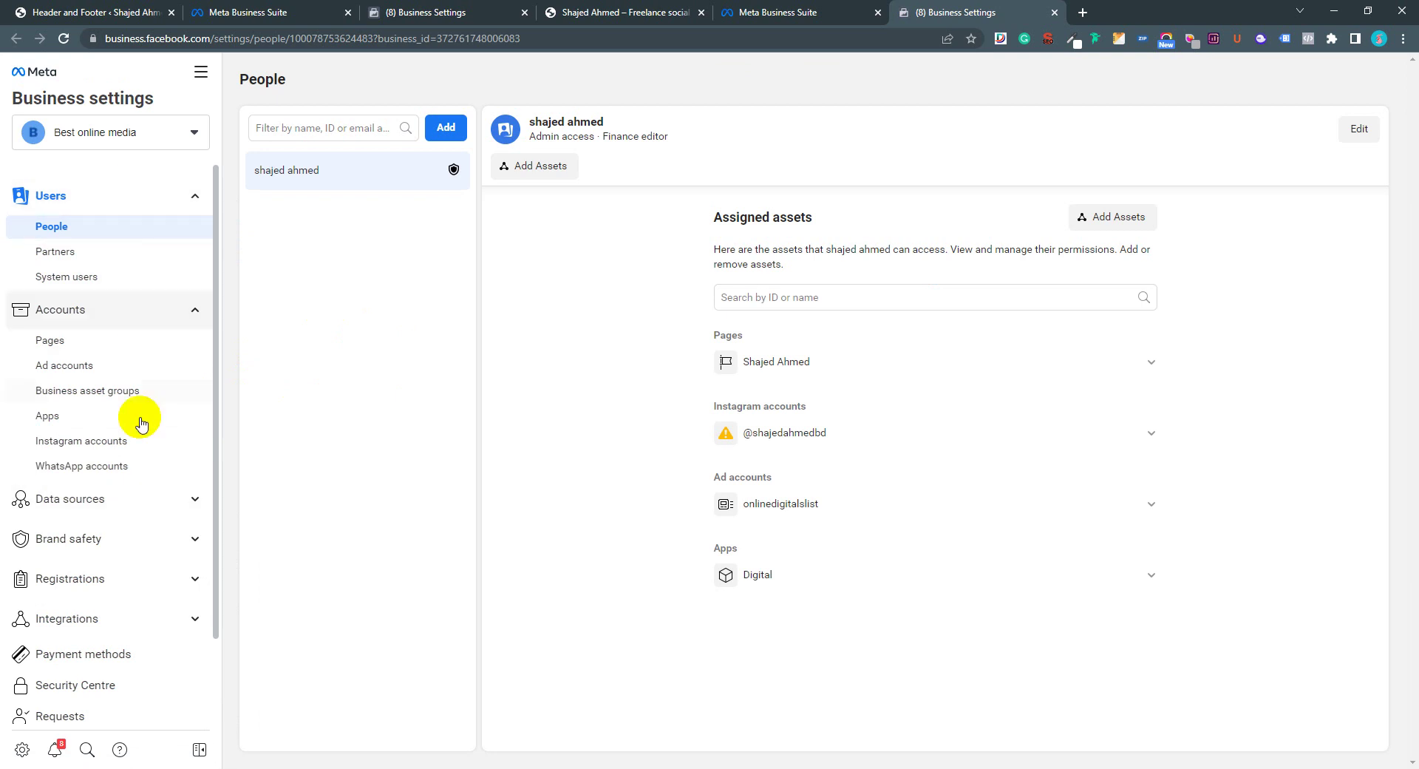
left_click(194, 309)
left_click(192, 200)
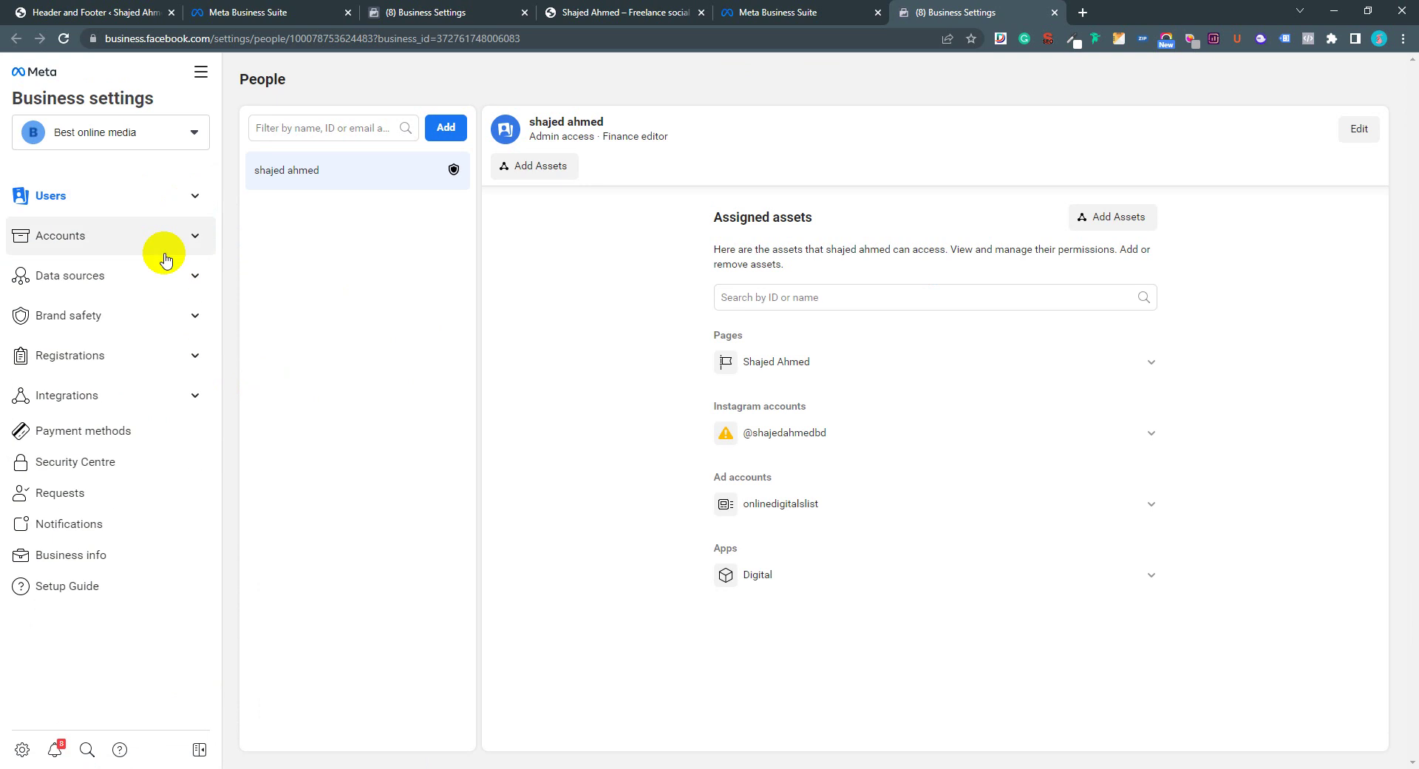
left_click(161, 278)
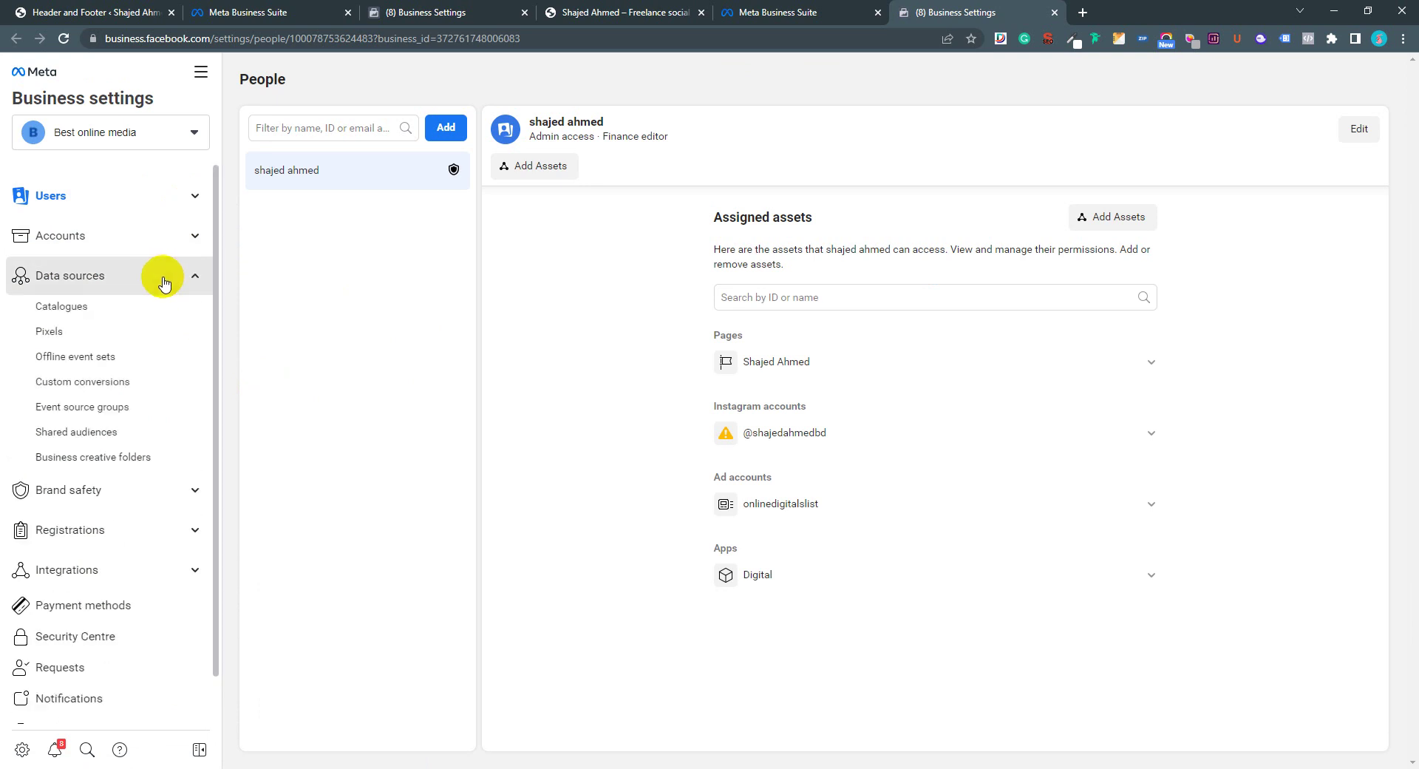
left_click(119, 333)
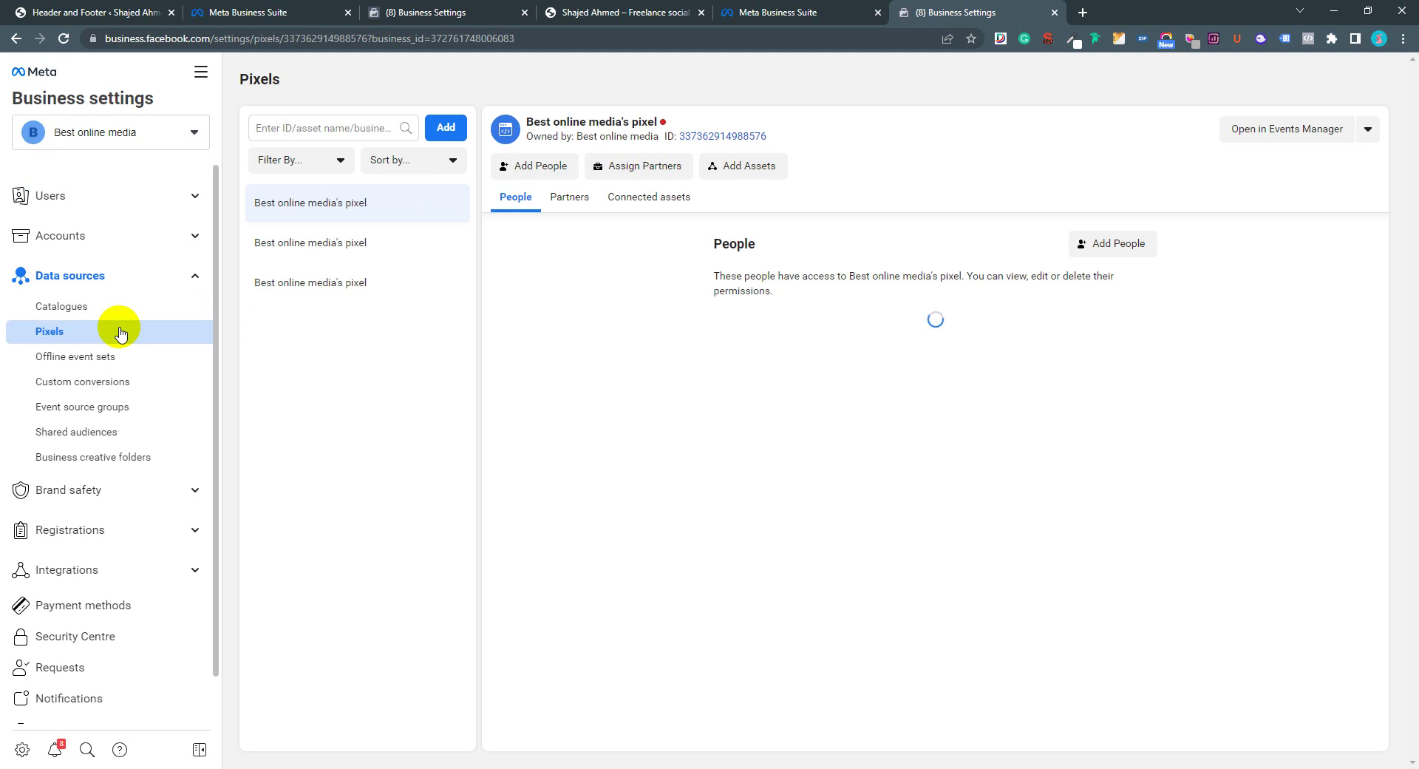
Switch to the business account with 1 ad account and 2 apps and show its Pixels under Data sources
left_click(181, 137)
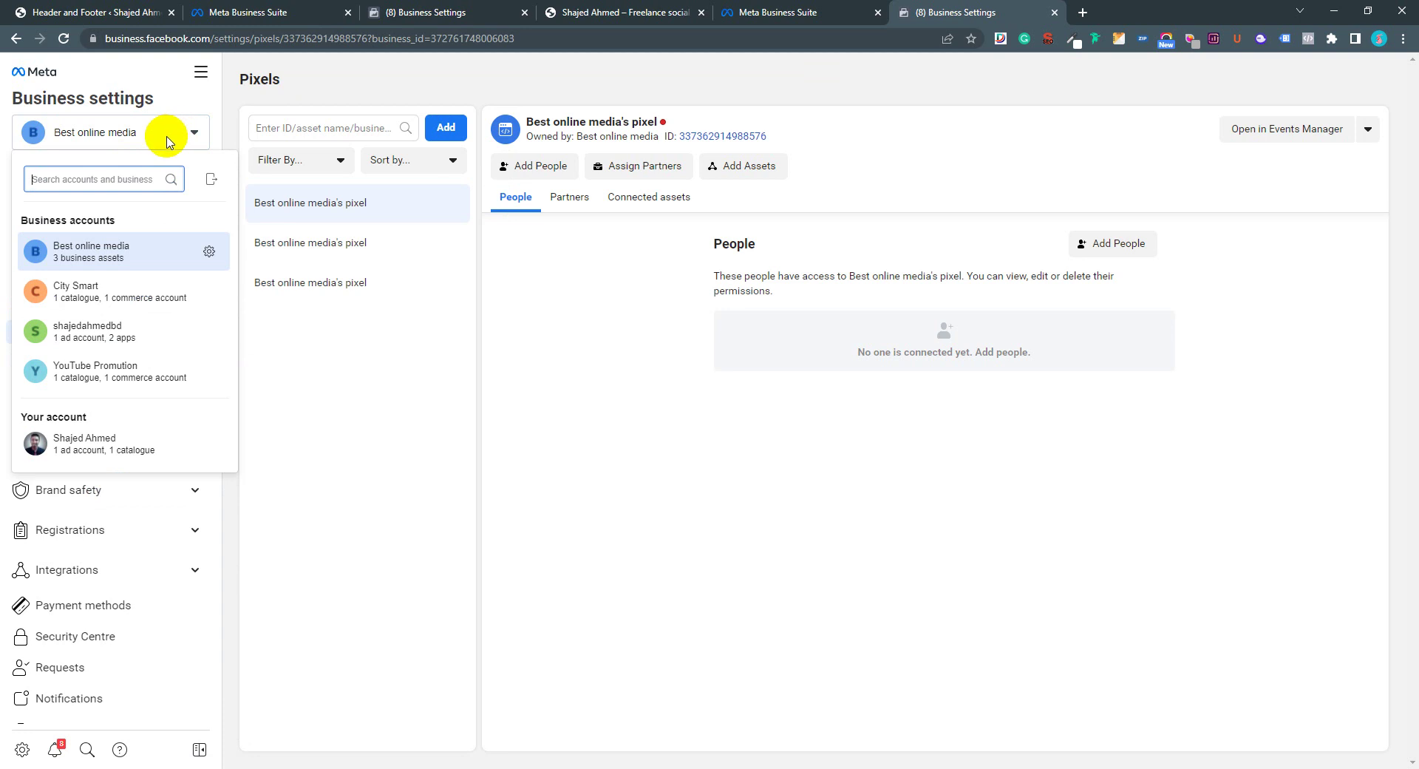
left_click(141, 325)
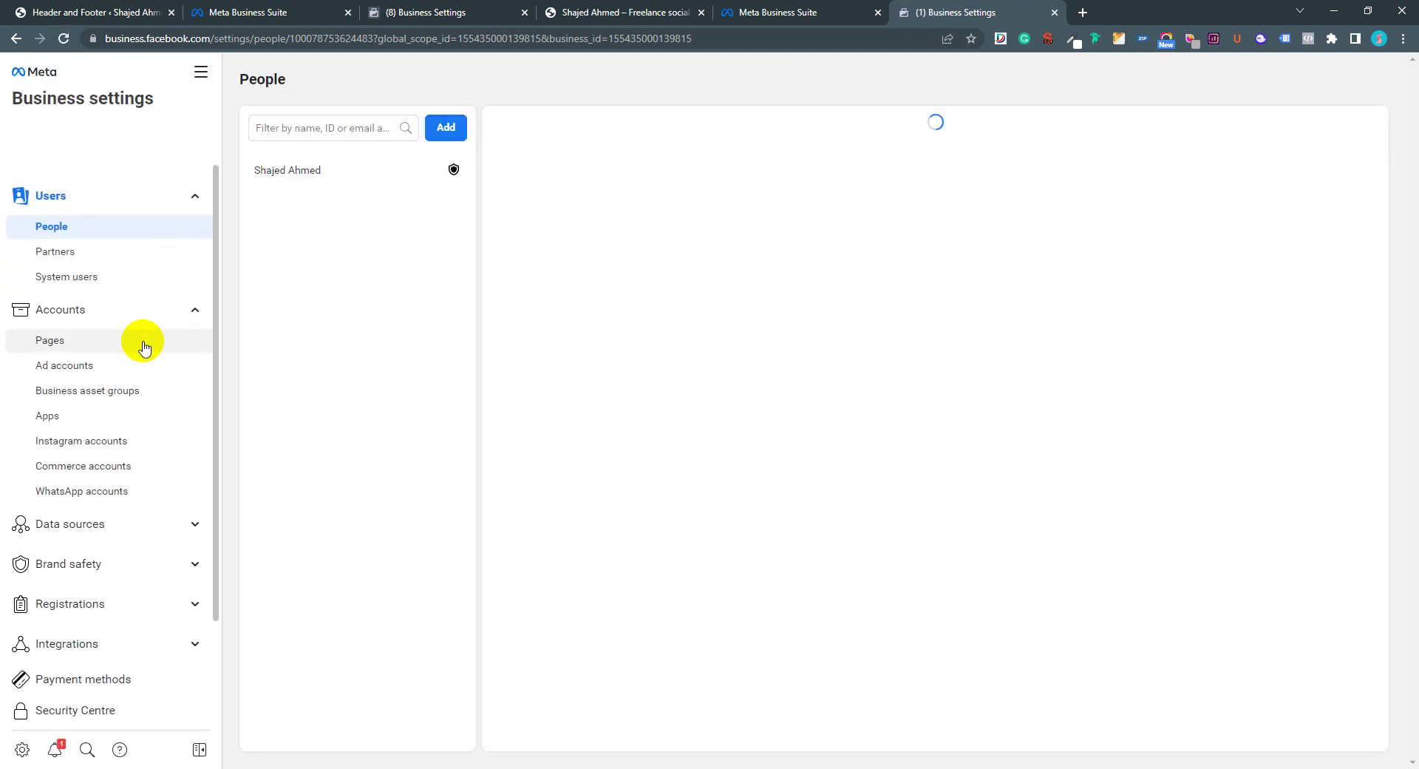
left_click(146, 533)
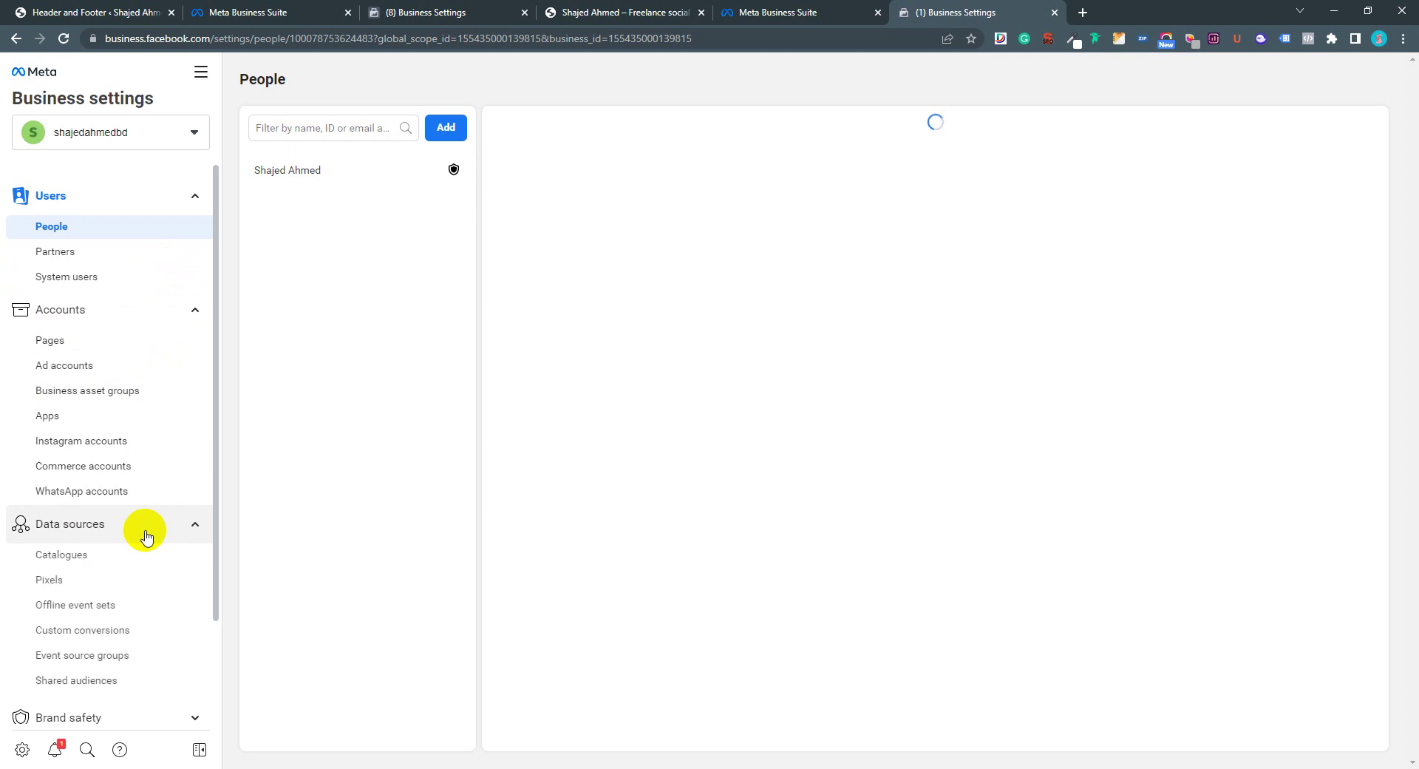
scroll(147, 532, "down", 3)
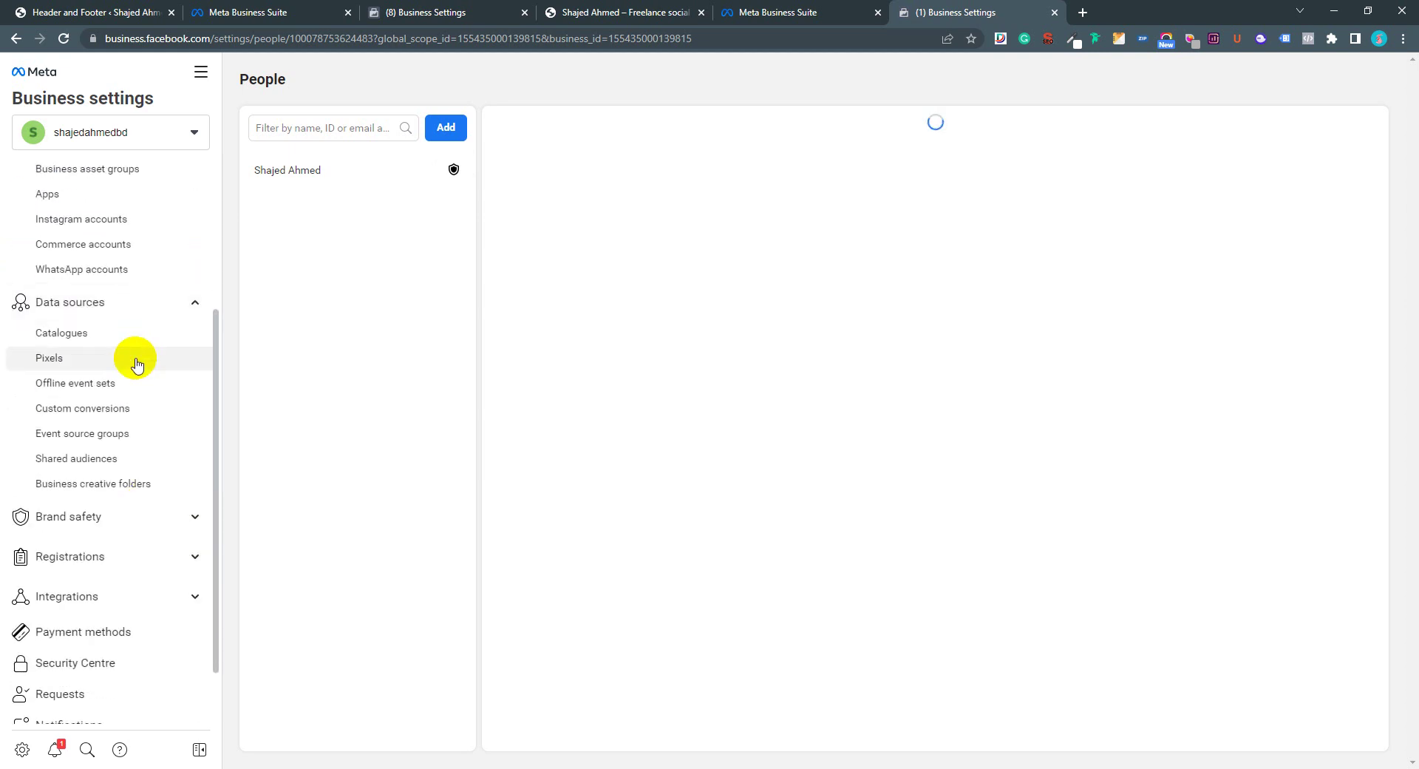
left_click(137, 362)
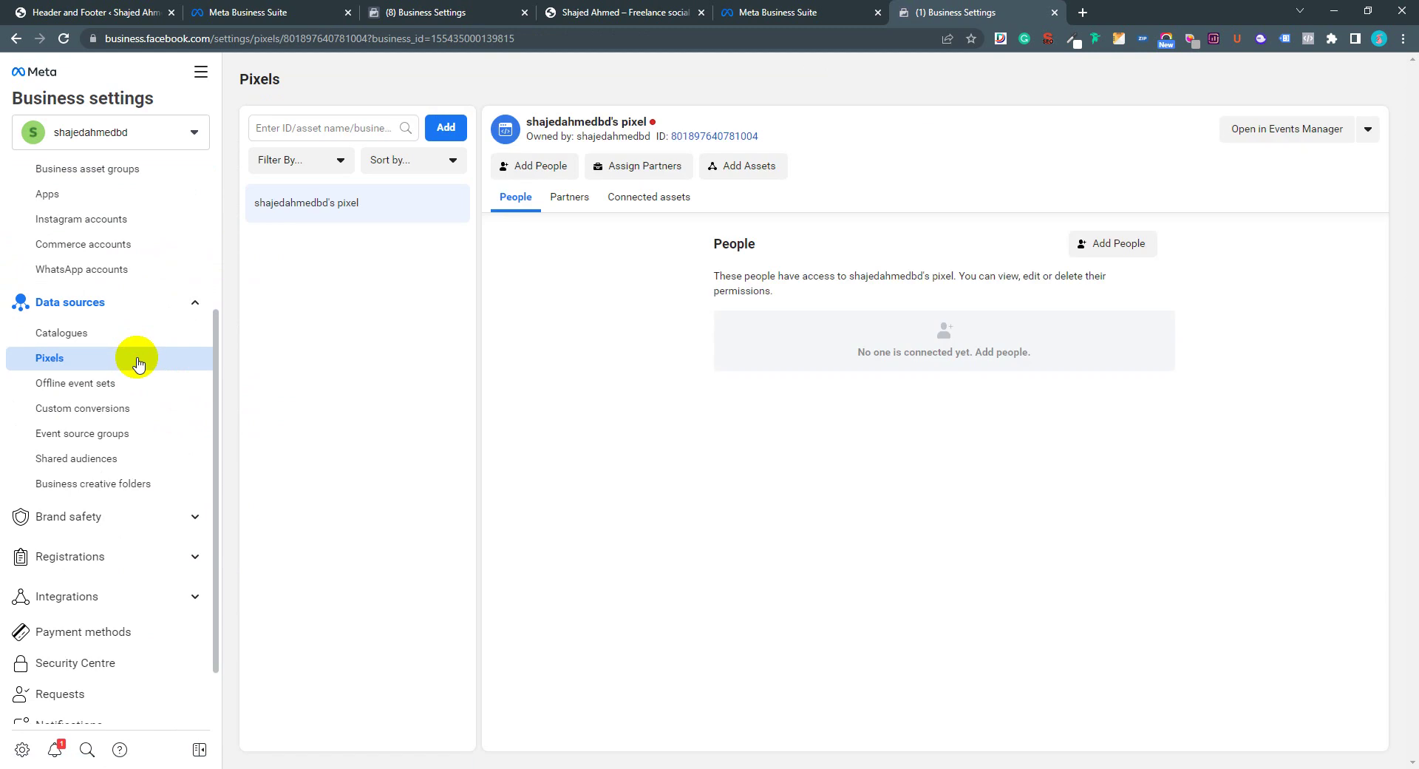
Add a new pixel with the suggested name and enter the portfolio website's URL for the setup check
left_click(446, 130)
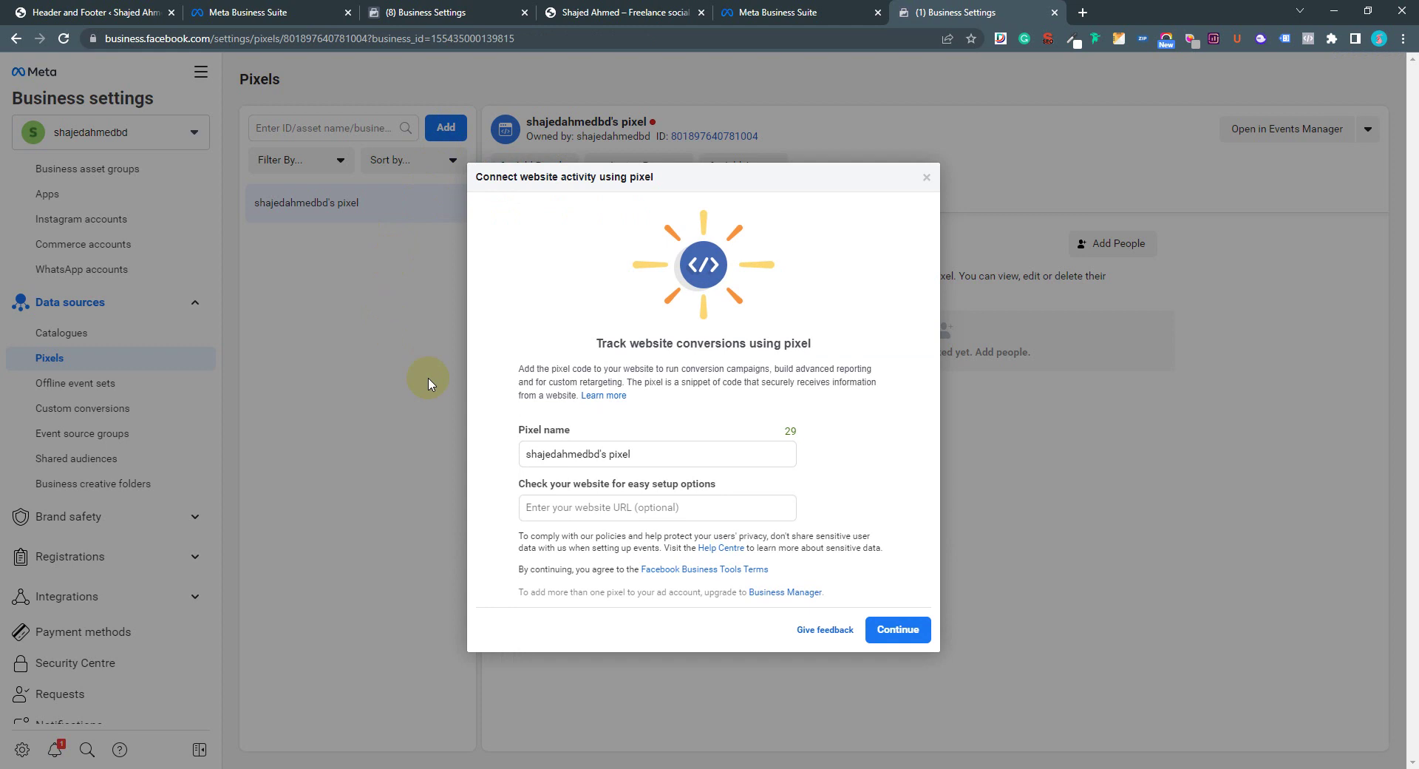
left_click(619, 510)
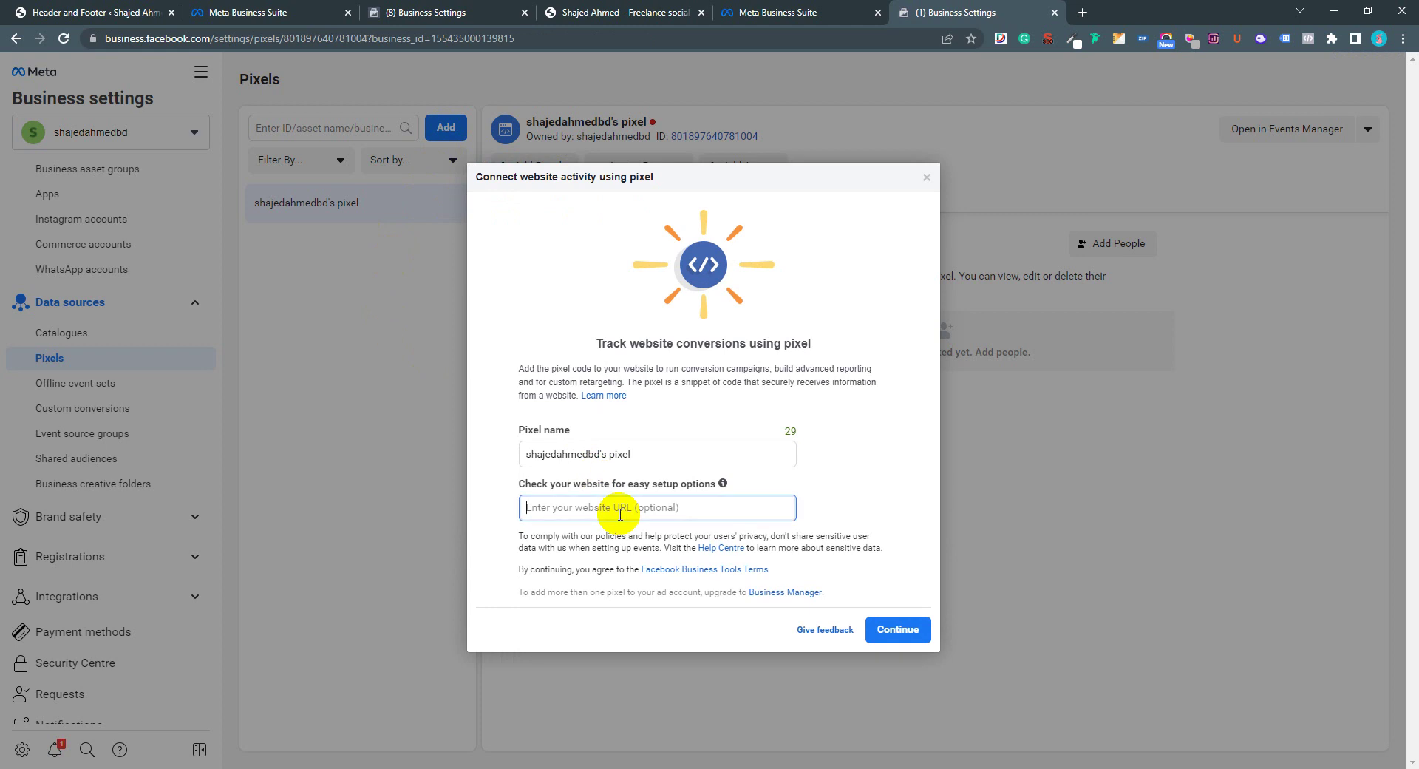
type("shajedahmed.com")
left_click(917, 640)
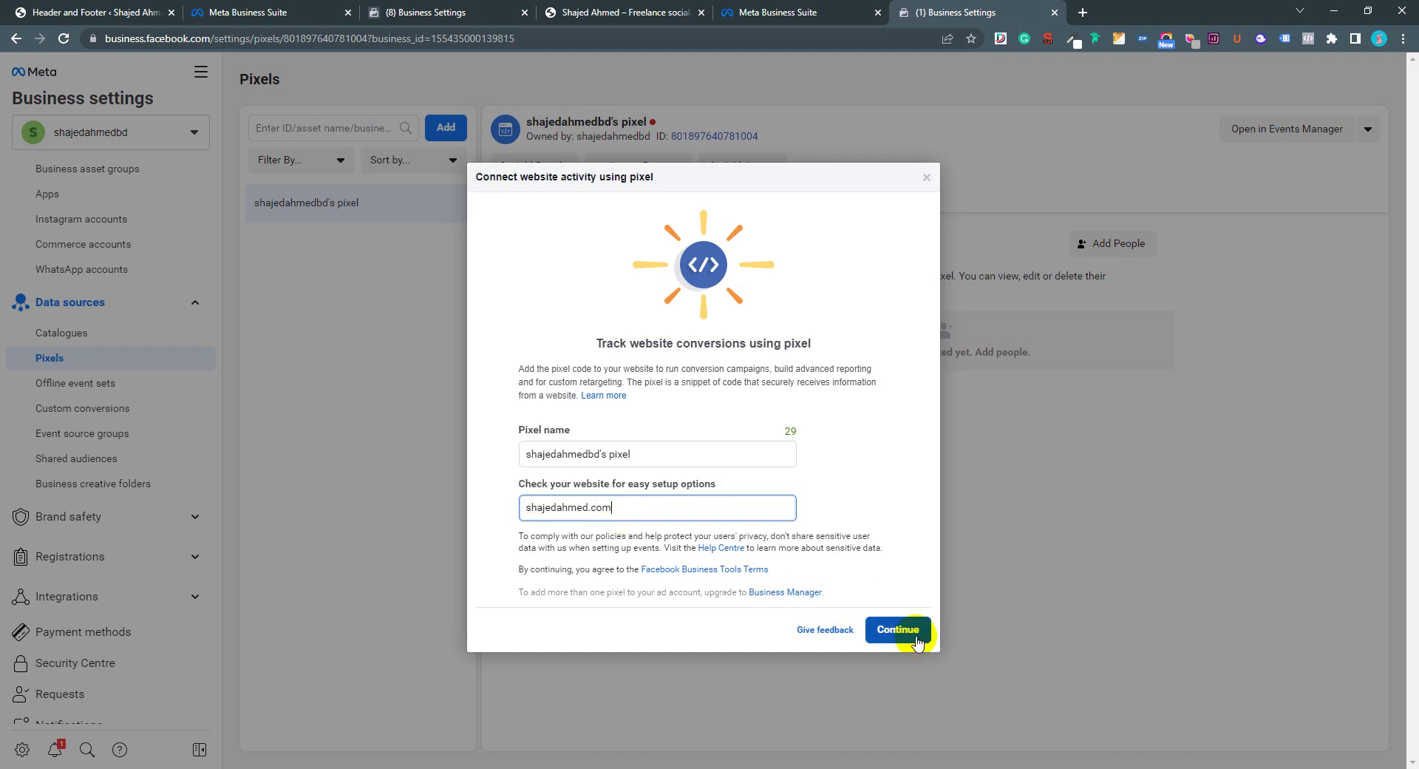
left_click(916, 640)
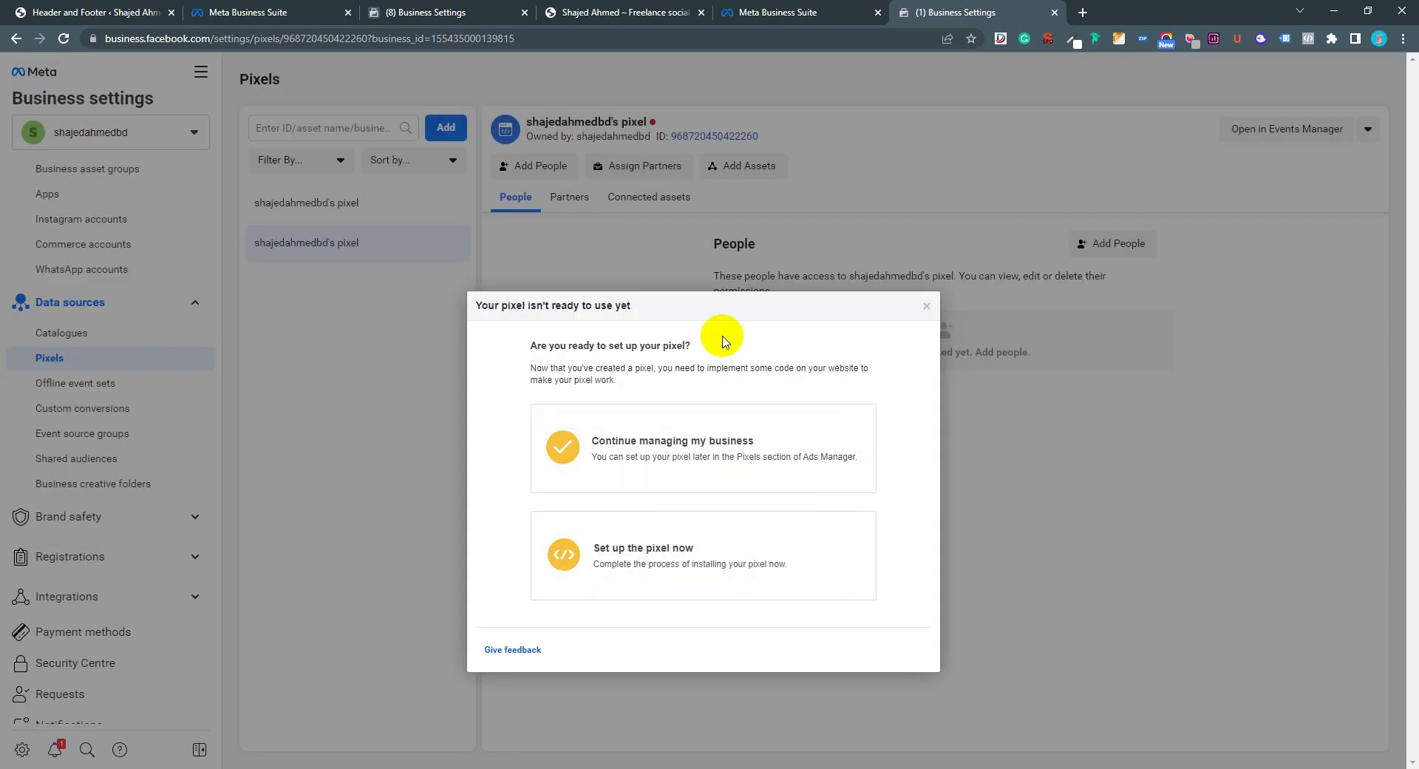
Start setting up the pixel with manual code installation and copy the Meta Pixel base code
left_click(687, 564)
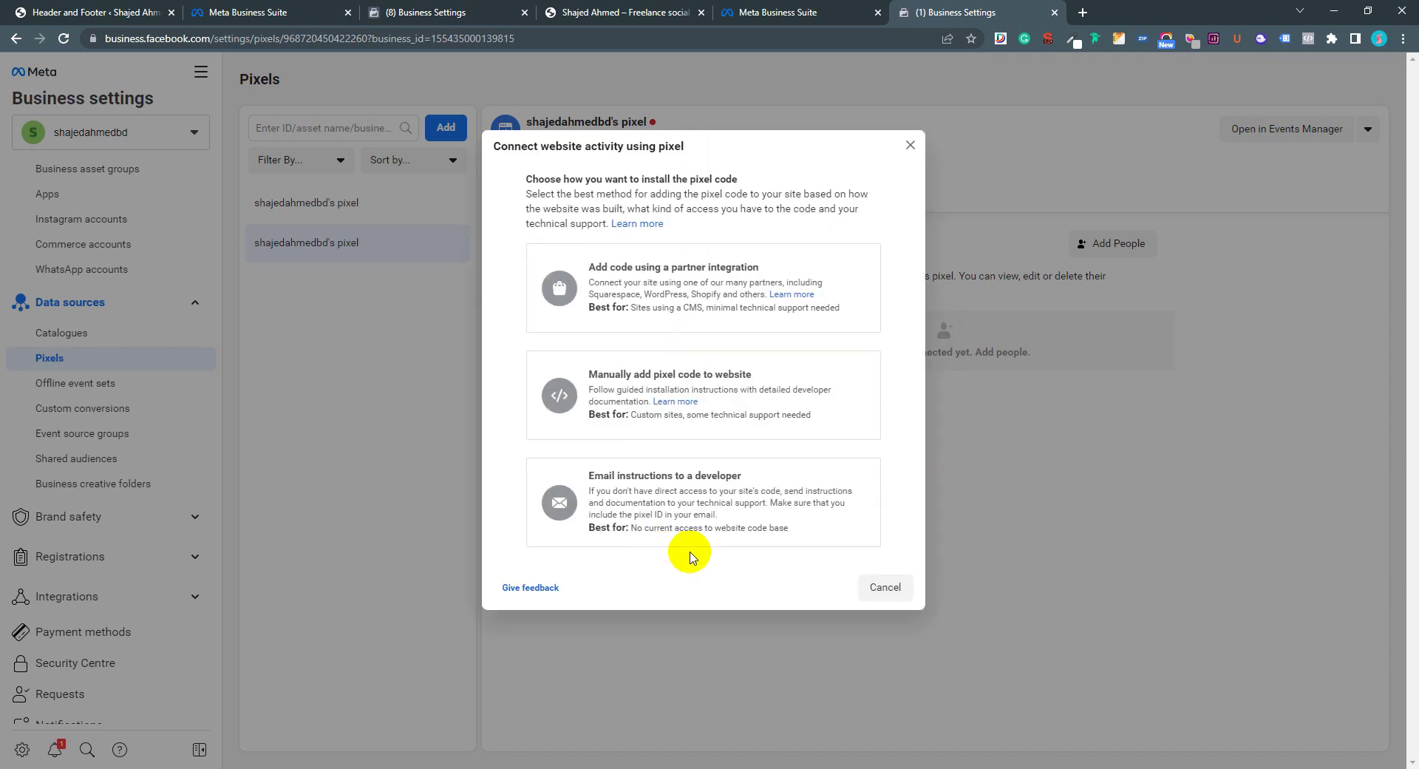
left_click(711, 382)
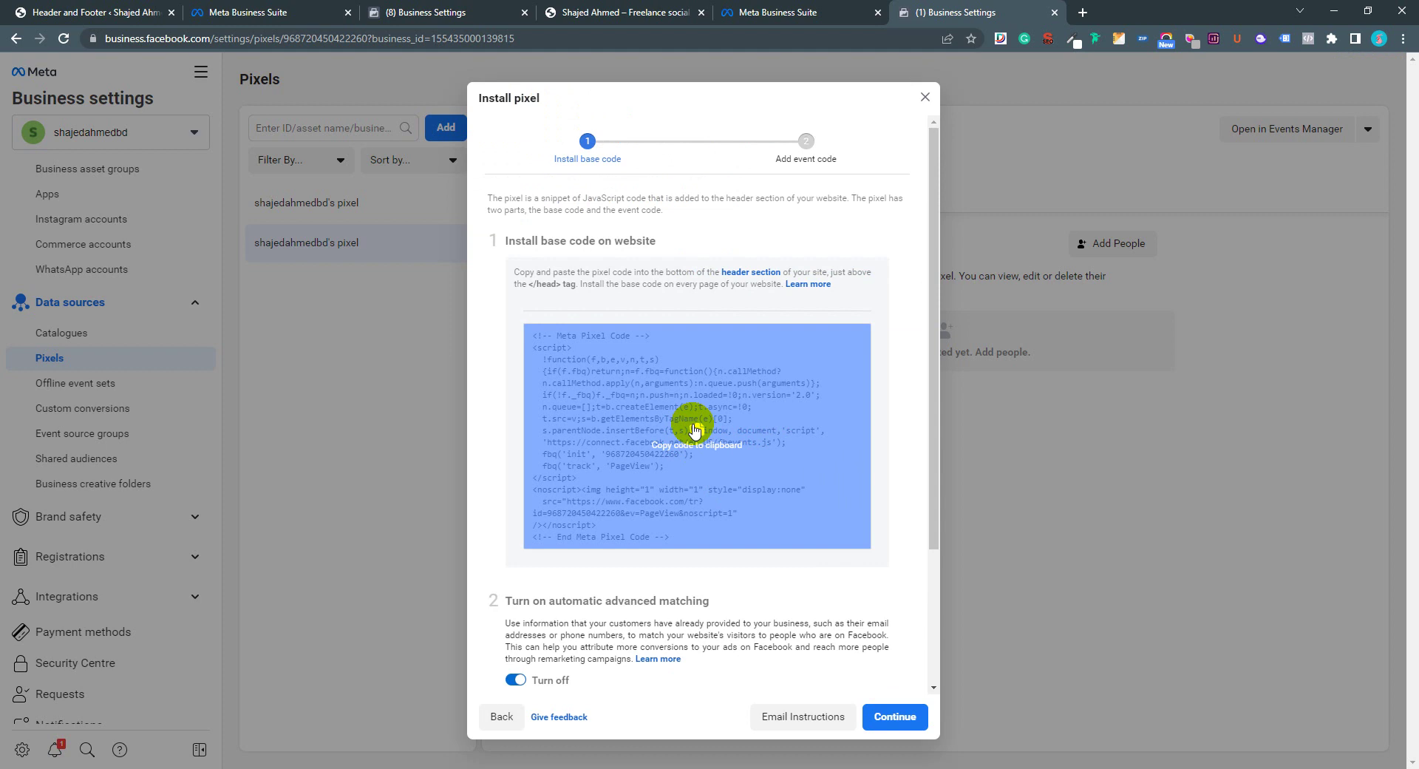
left_click(695, 430)
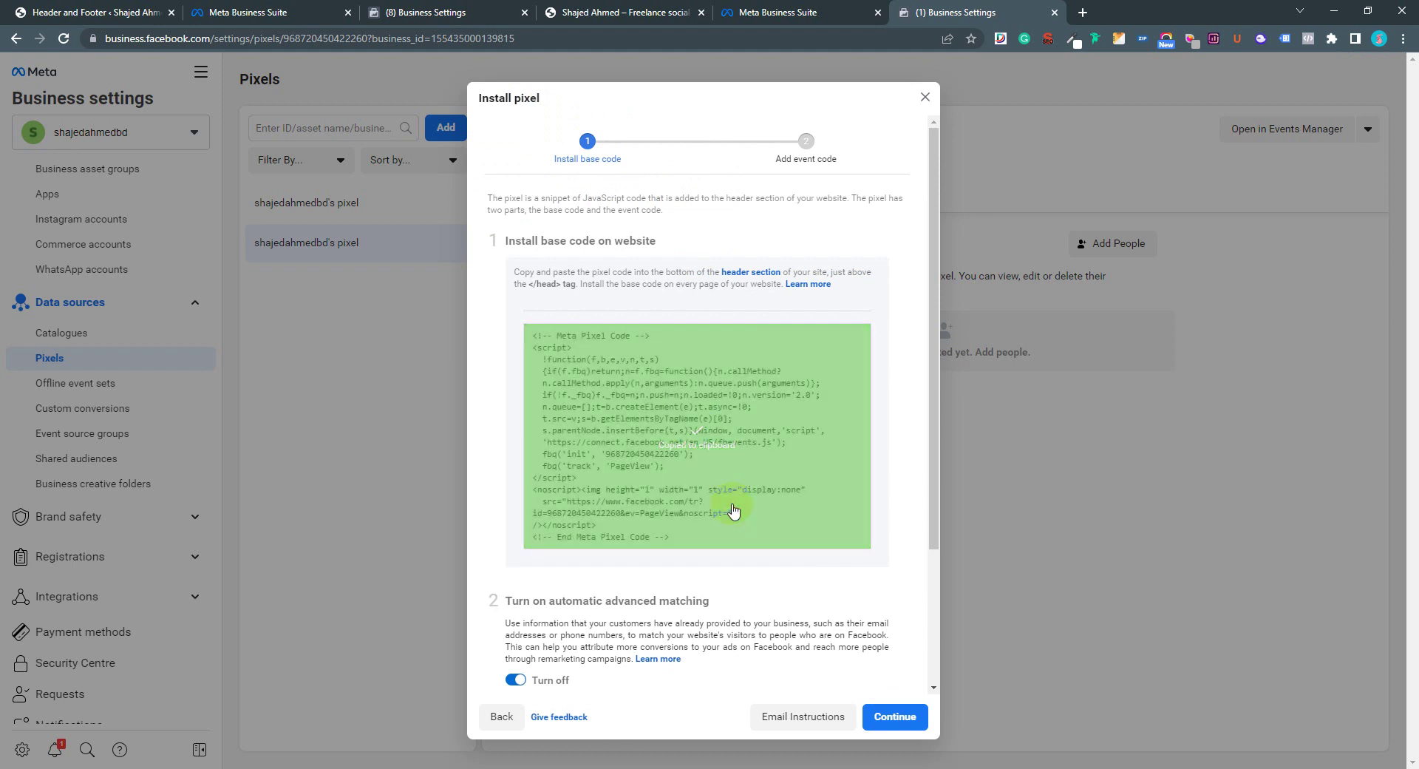
Switch to the WordPress admin, view the installed plugins and open the Header and Footer settings
left_click(82, 7)
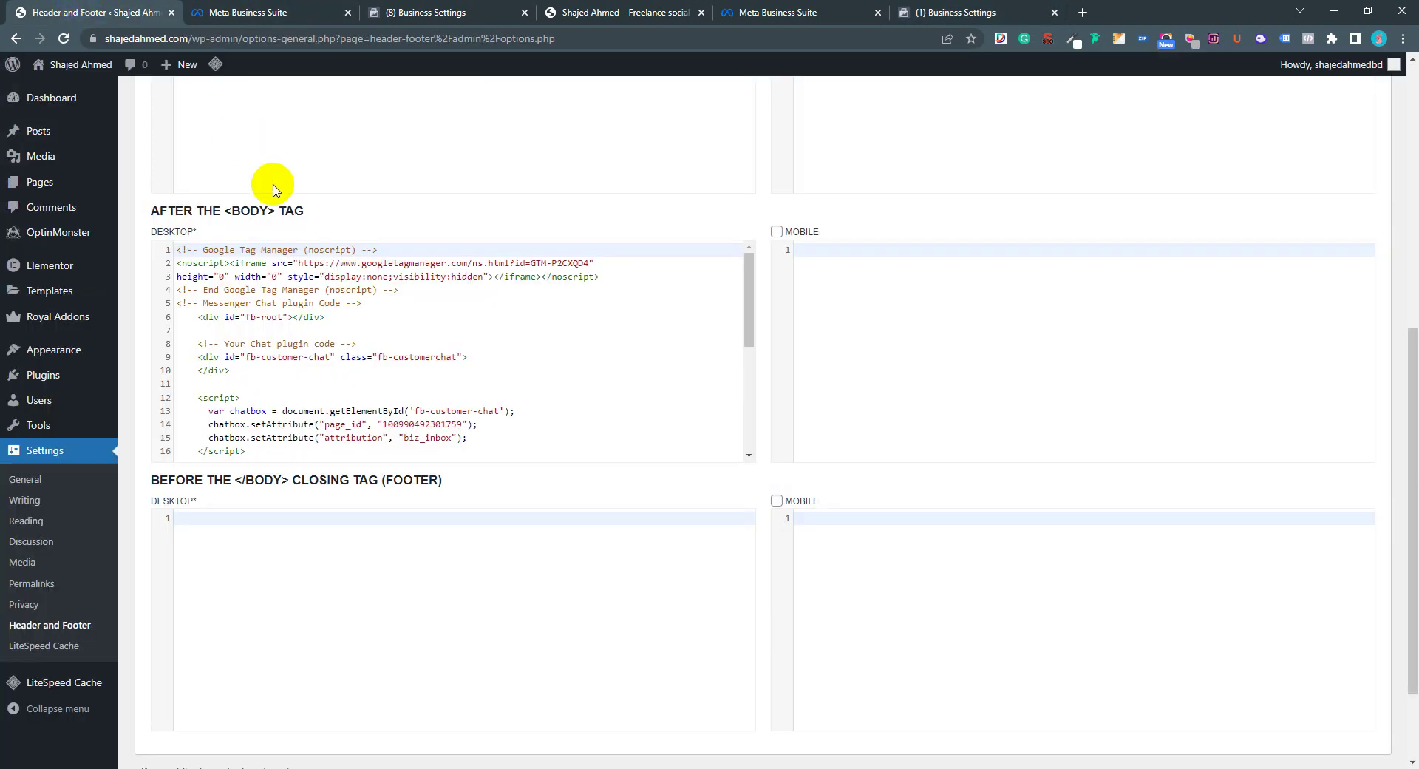
scroll(237, 228, "up", 7)
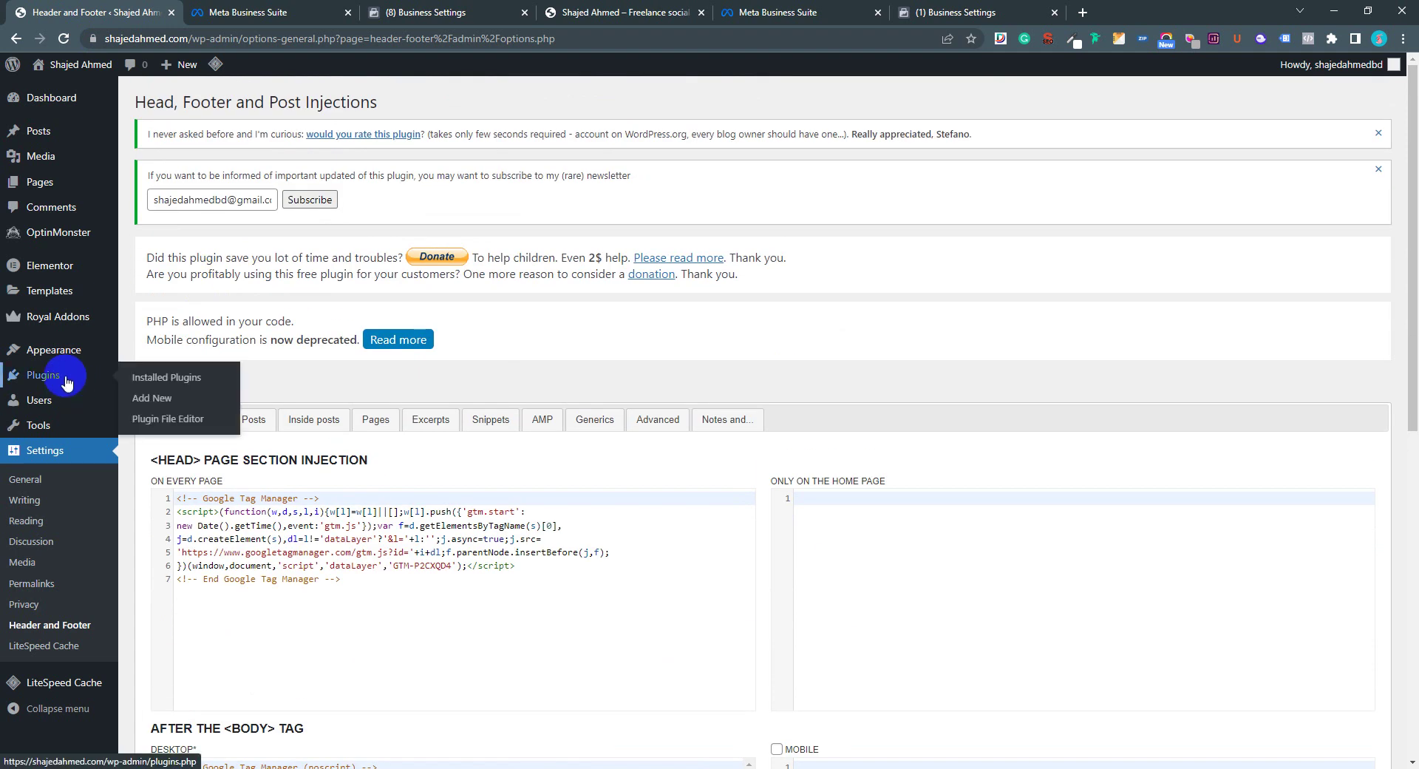
left_click(65, 378)
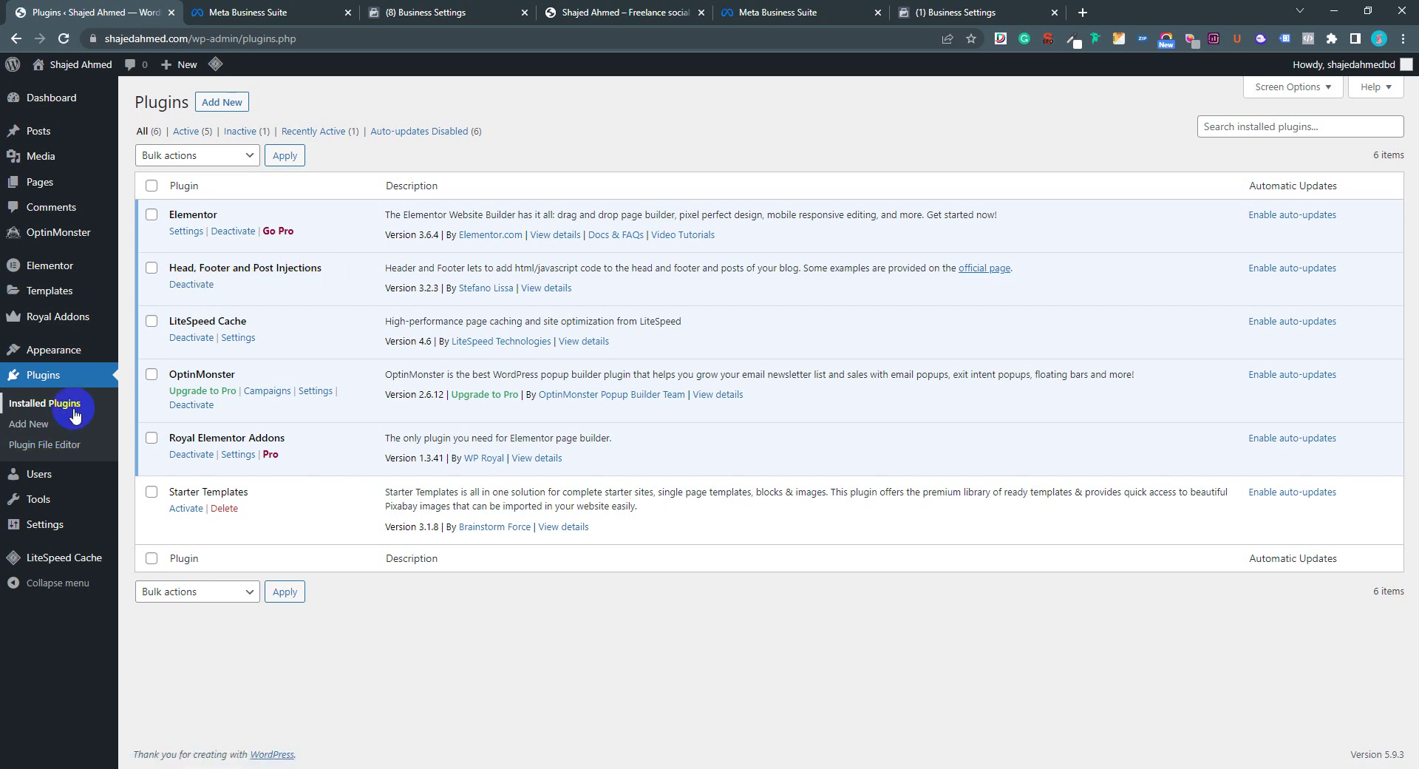
left_click(86, 487)
mouse_move(74, 526)
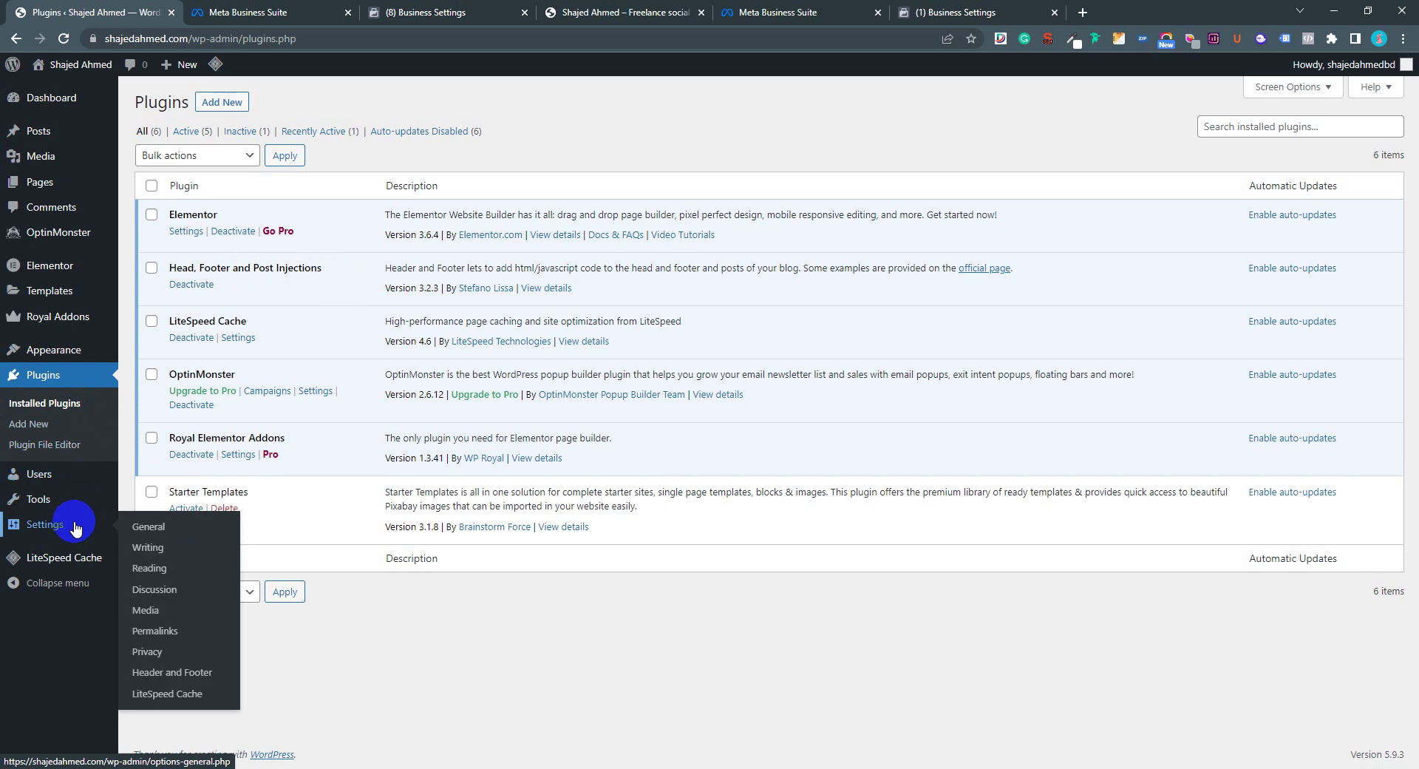
left_click(210, 674)
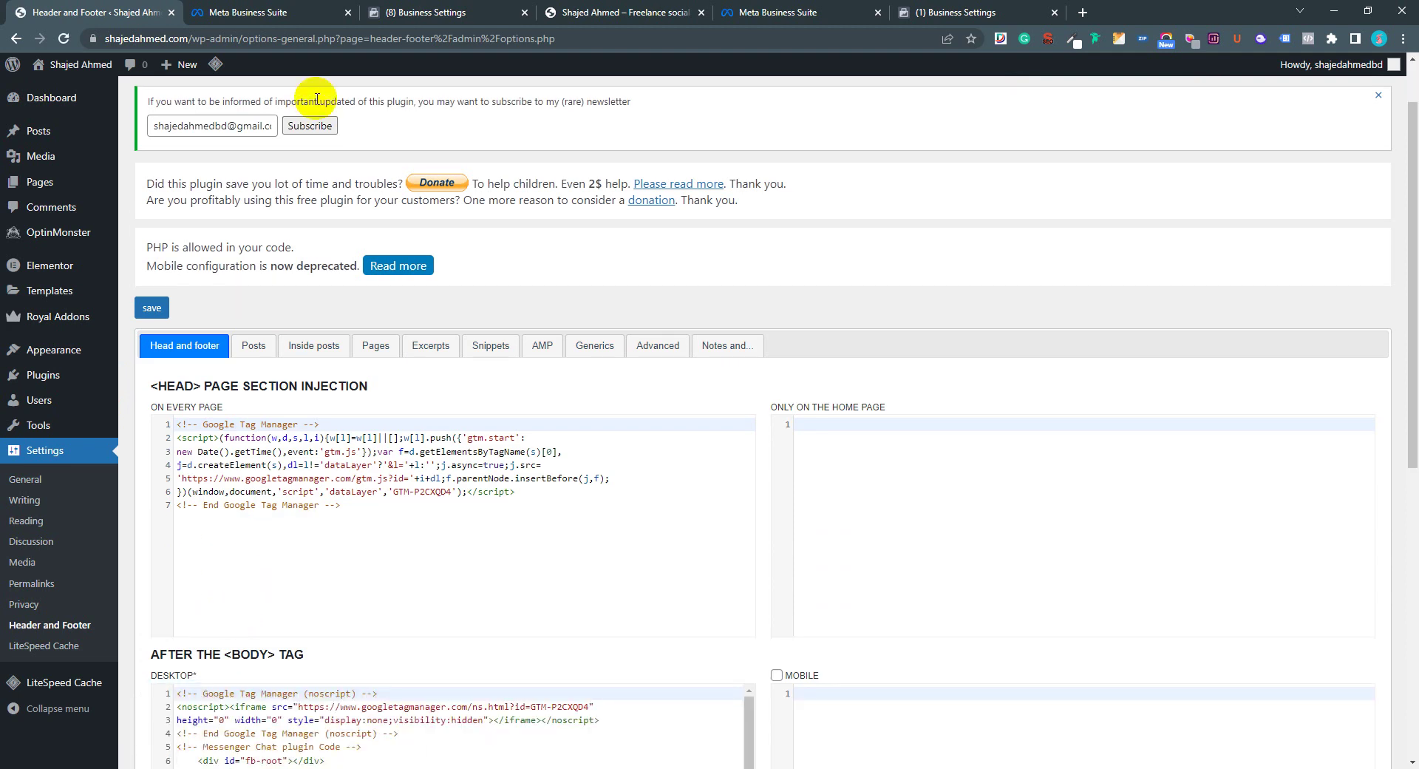
Copy the Meta Pixel base code again and add an empty line below the Google Tag Manager code in the every-page head injection
left_click(953, 11)
left_click(634, 374)
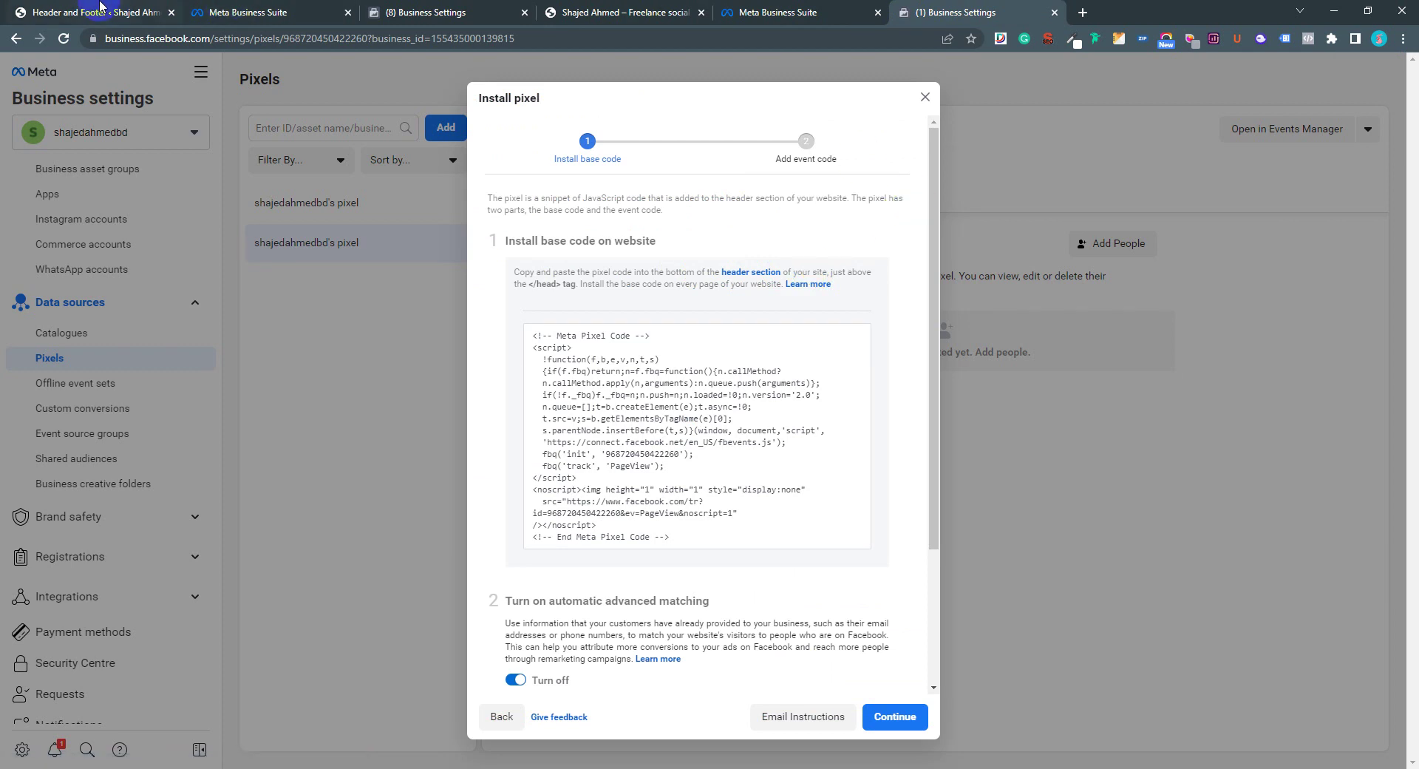
left_click(100, 10)
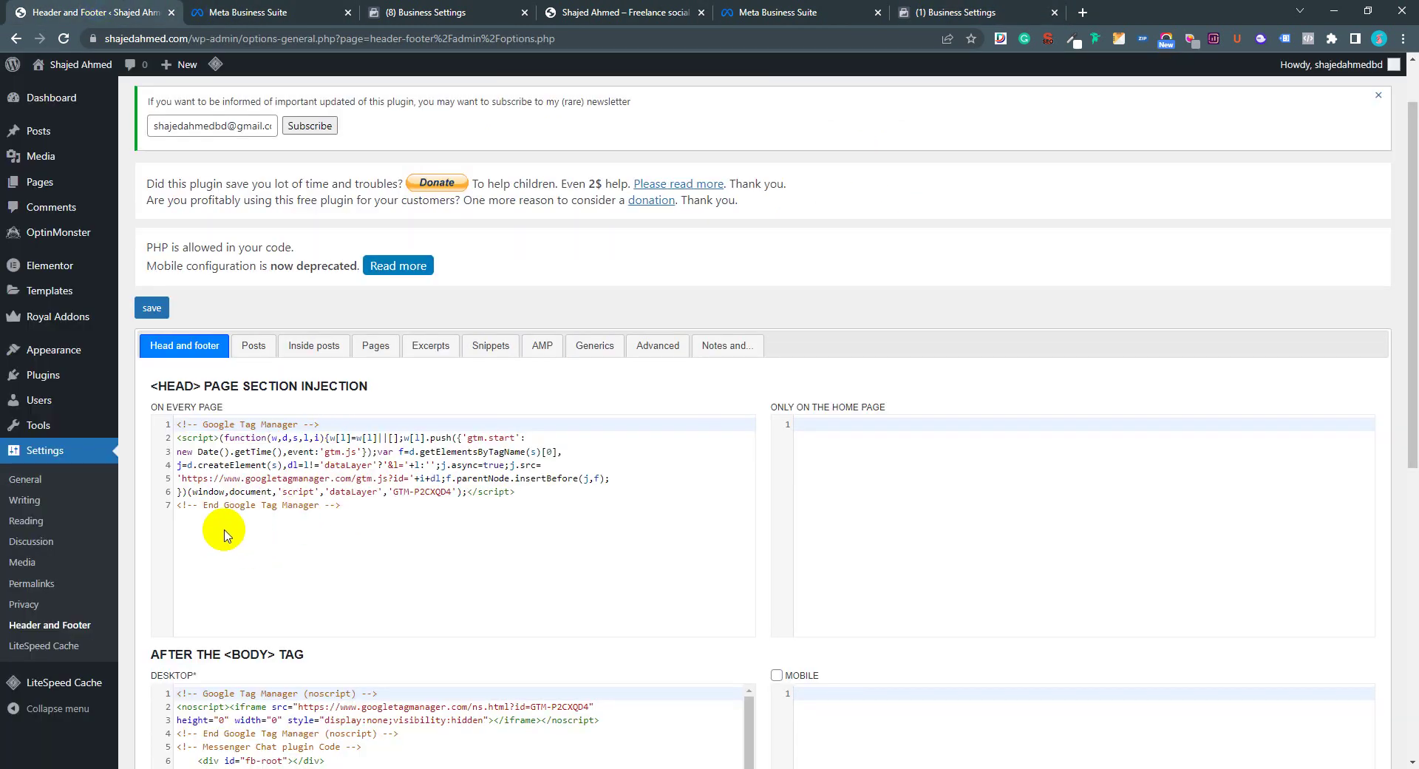
left_click(201, 536)
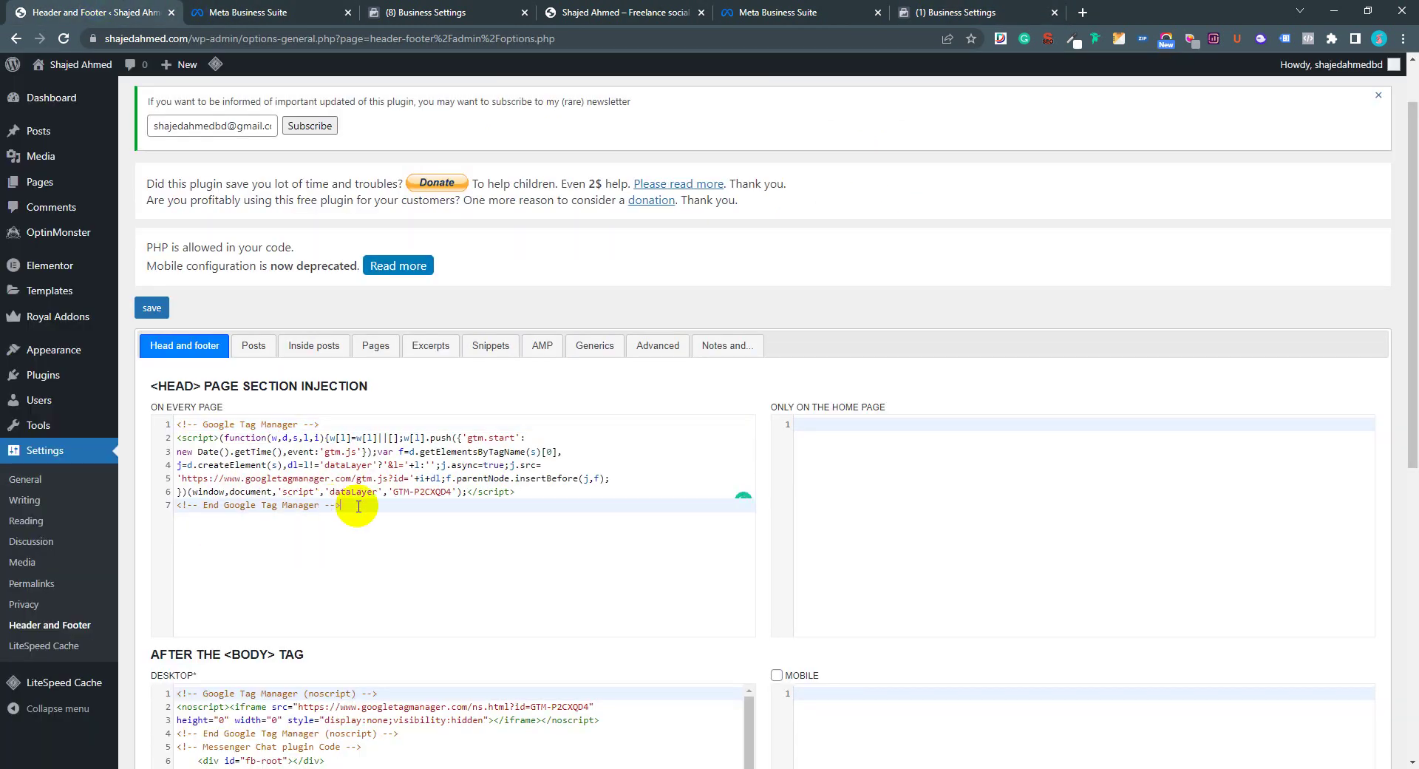
key("Return")
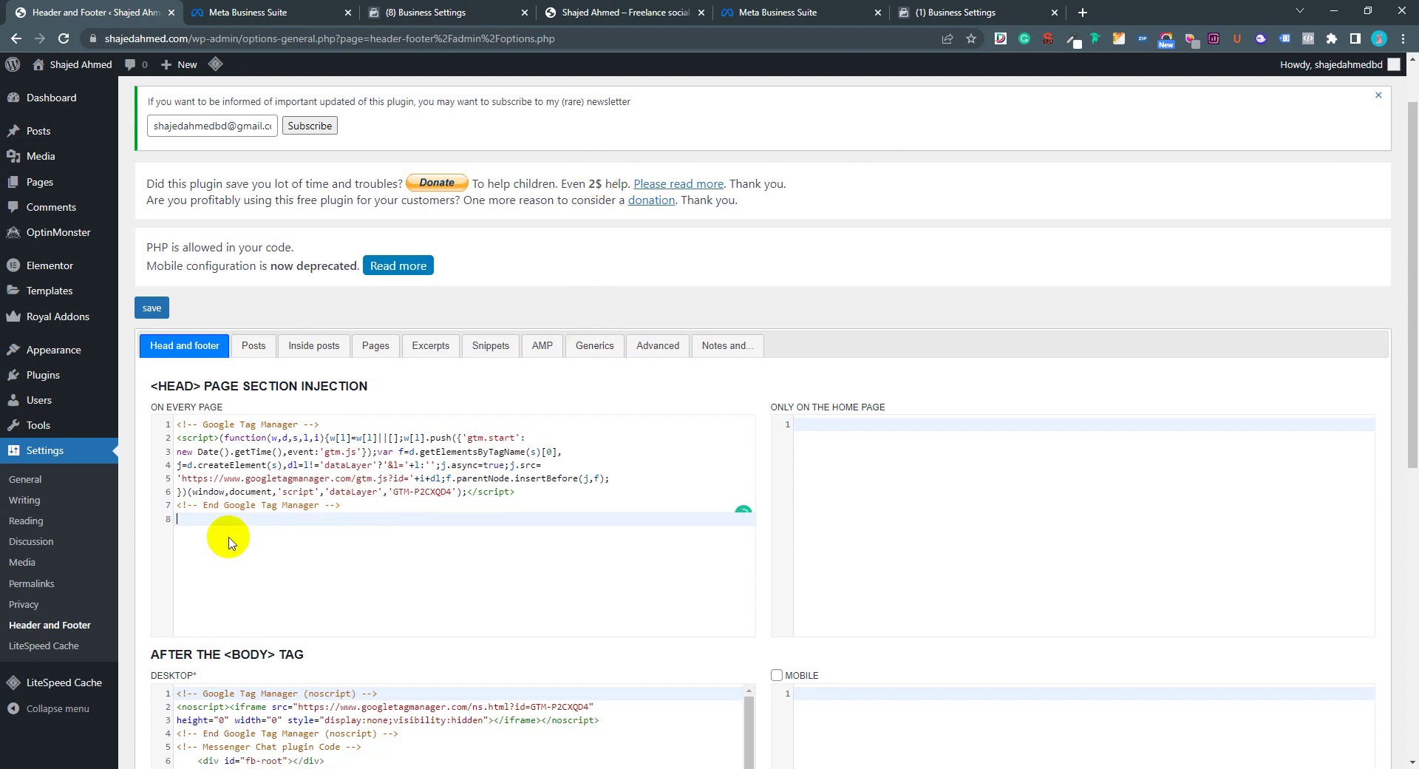
Open the live website and inspect its installed pixels with Facebook Pixel Helper
scroll(228, 541, "down", 8)
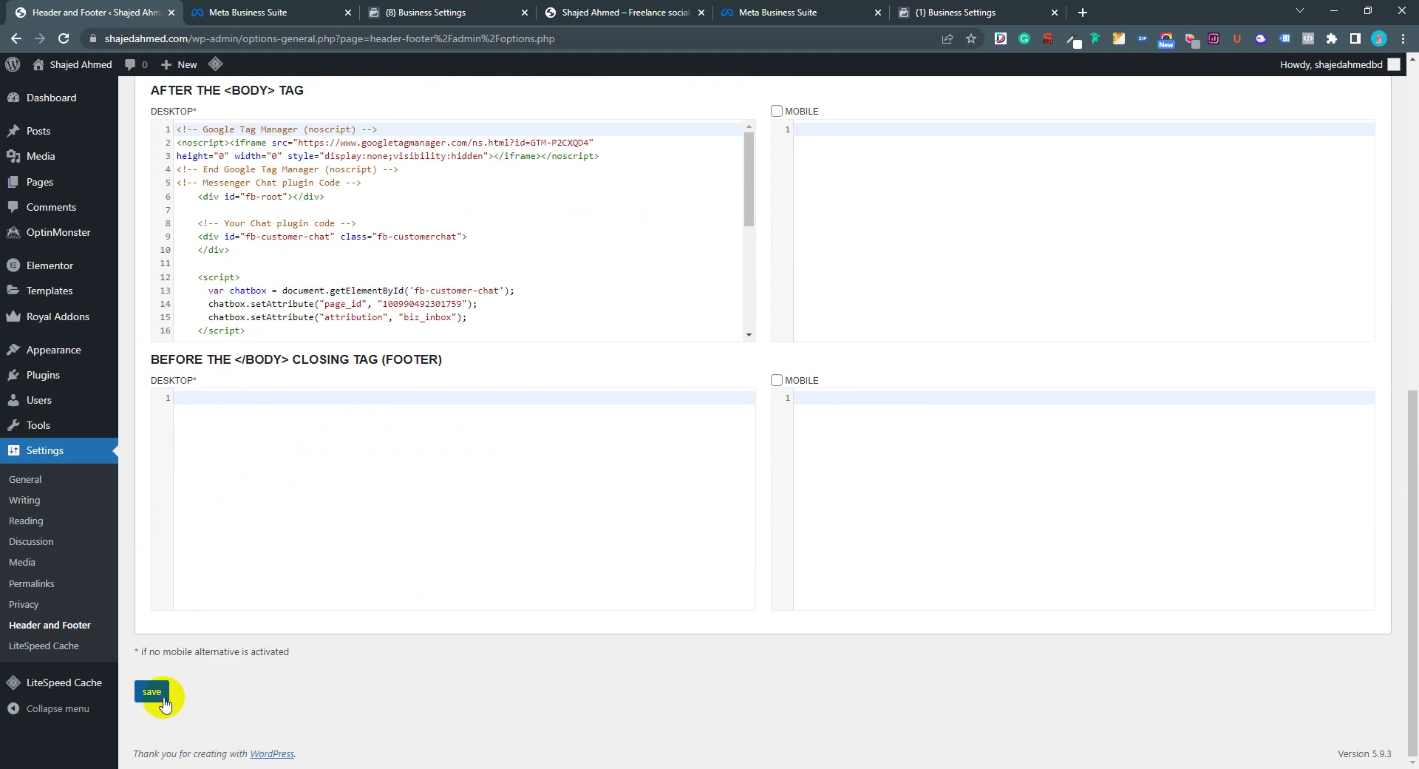
scroll(539, 434, "up", 9)
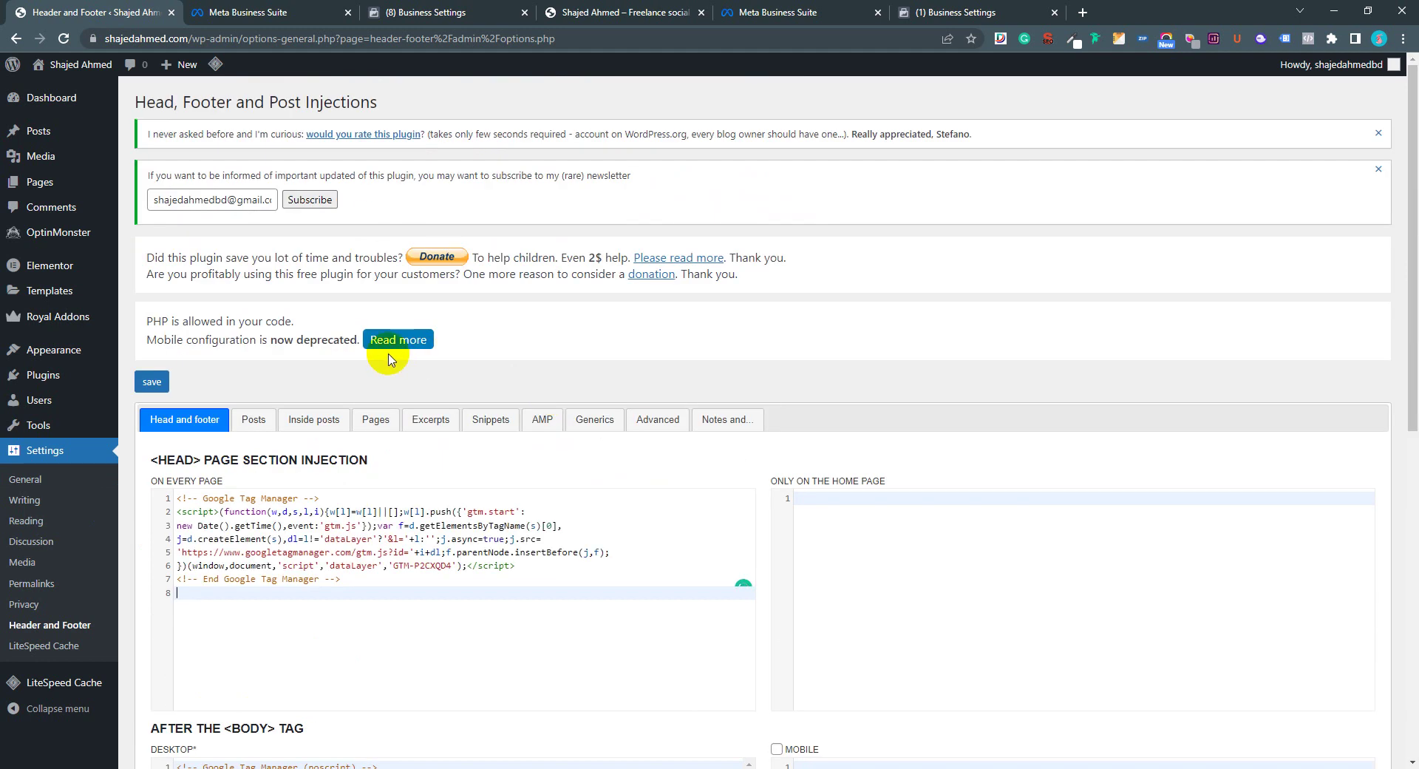
left_click(610, 9)
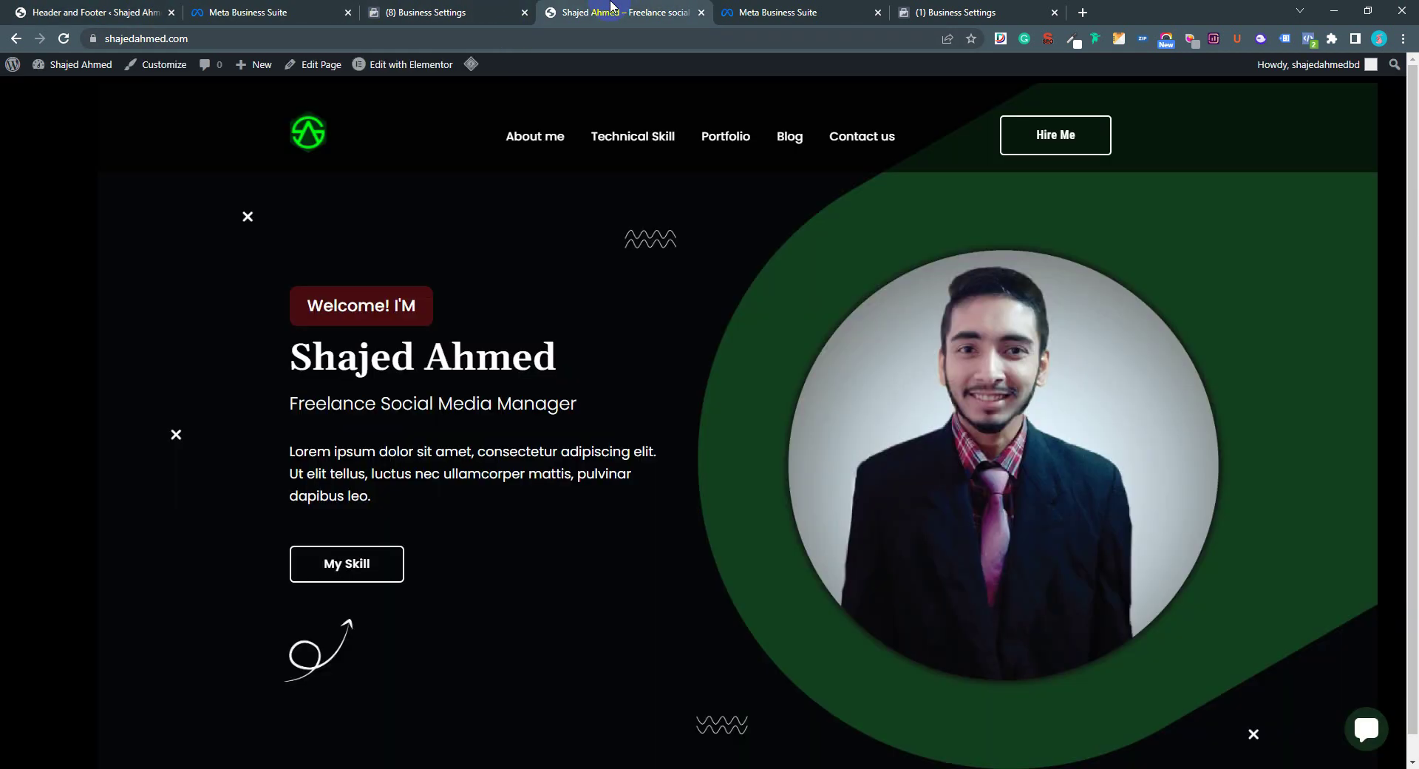
left_click(1310, 41)
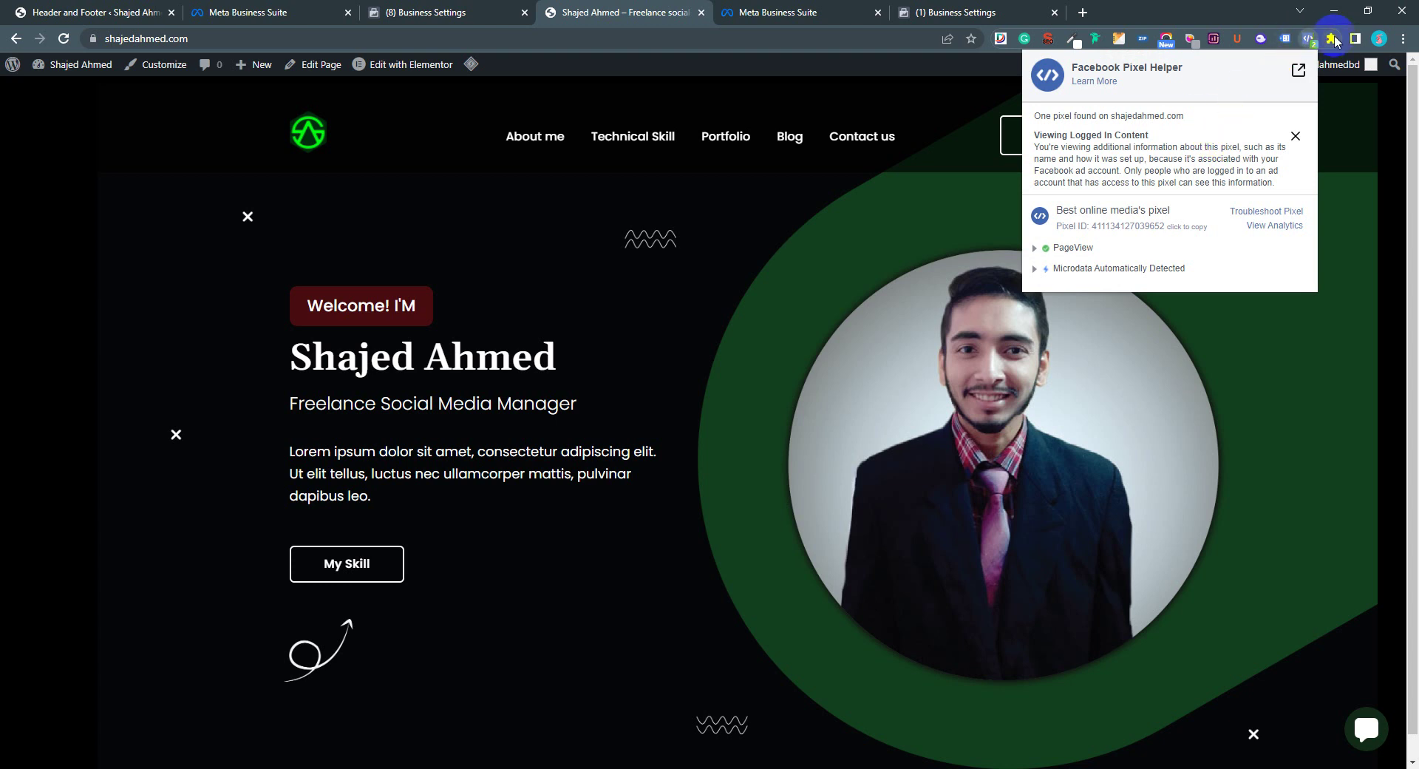
View the browser's installed extensions and open the Chrome Web Store from the extensions page
left_click(1403, 38)
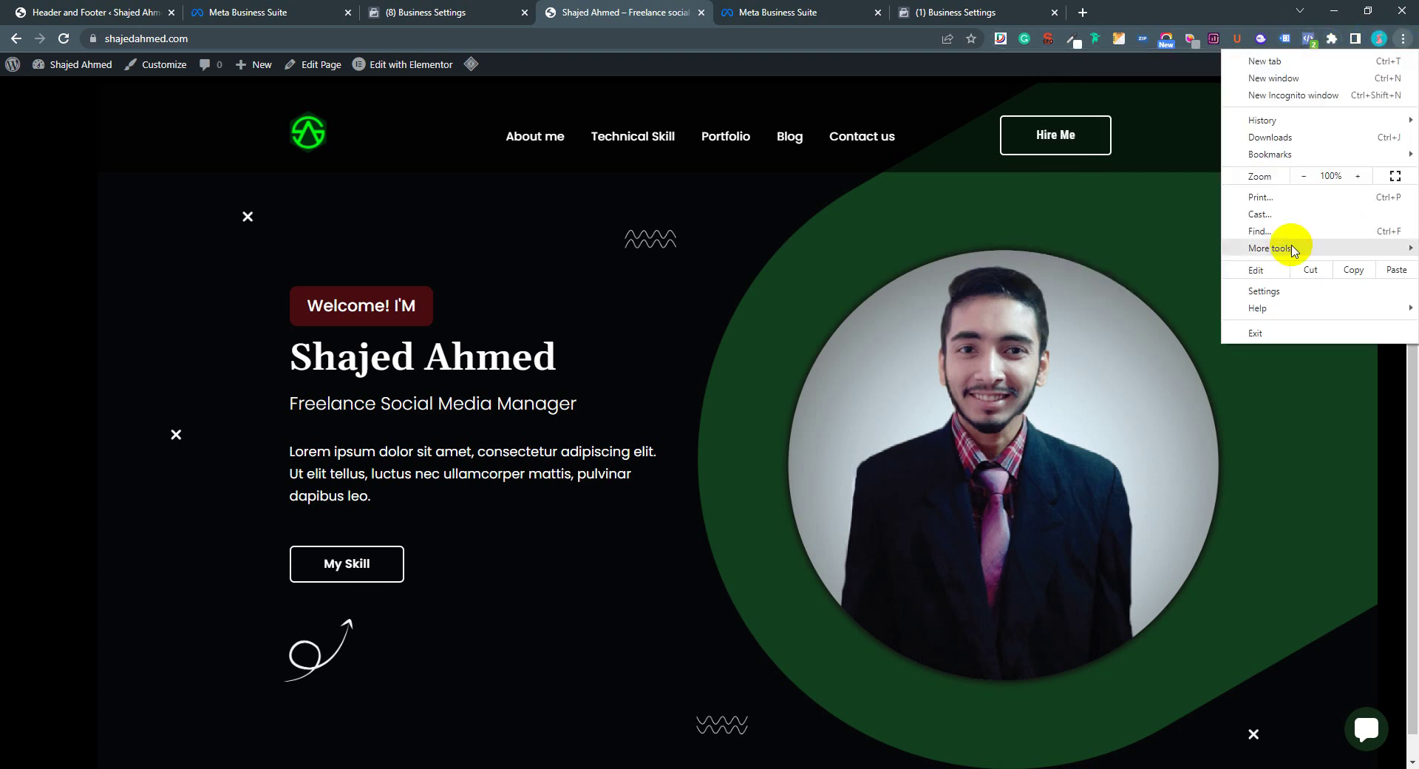
mouse_move(1292, 250)
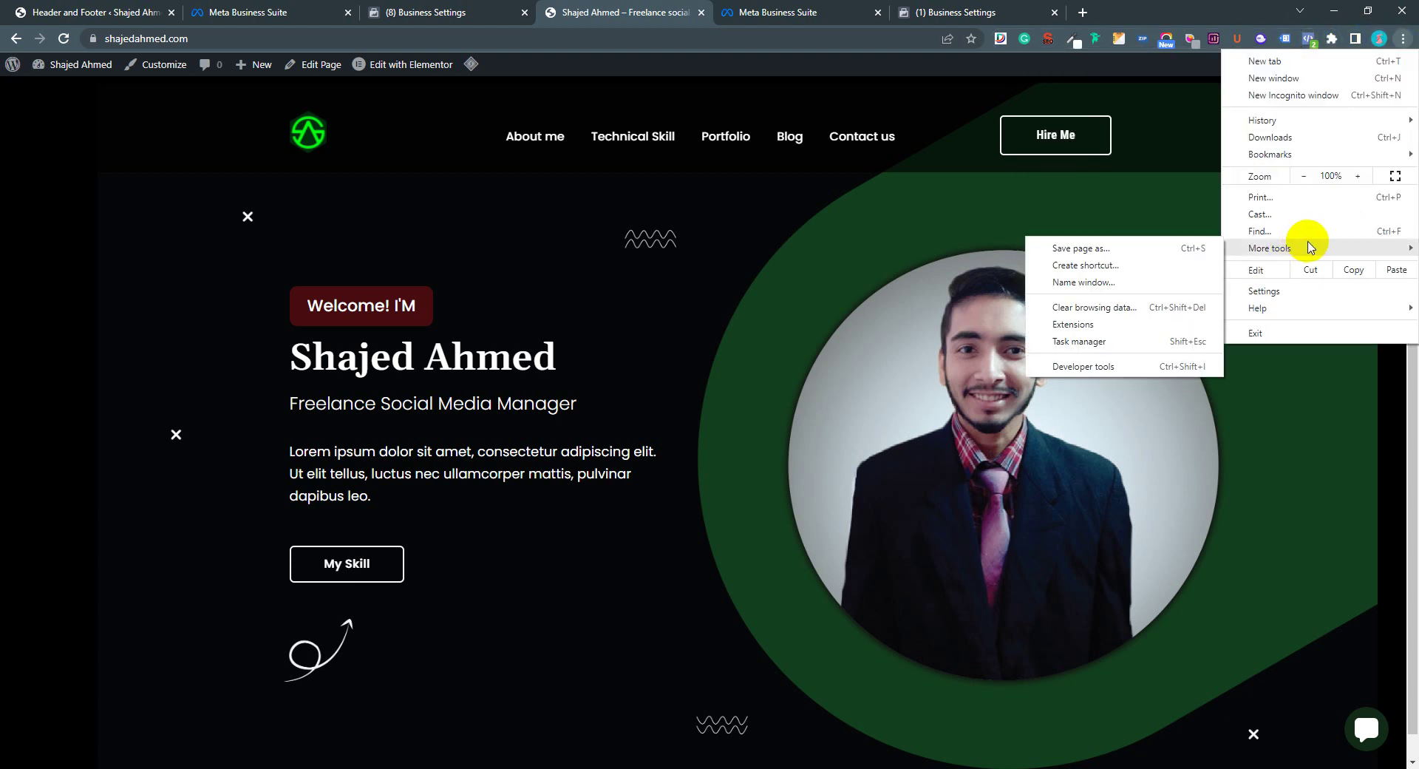
left_click(1065, 323)
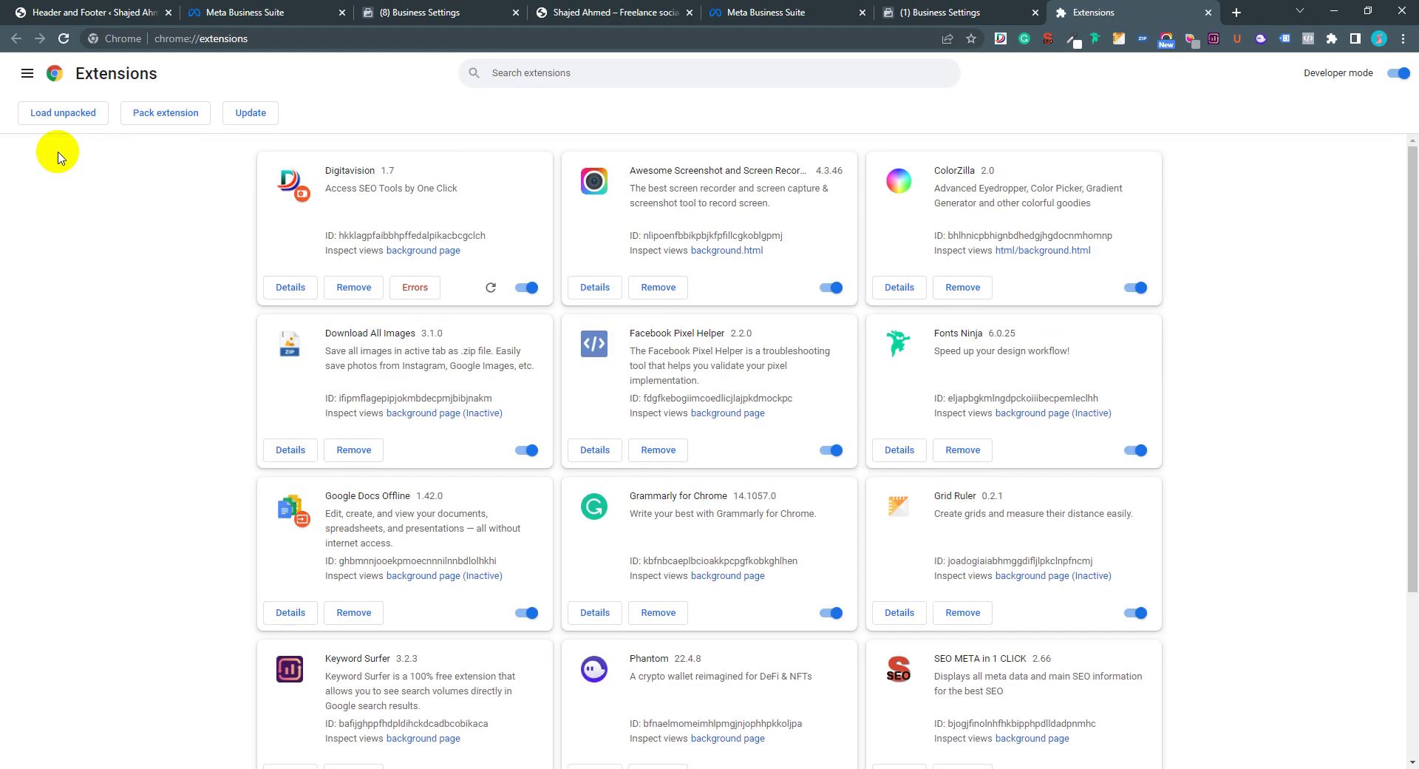
left_click(26, 76)
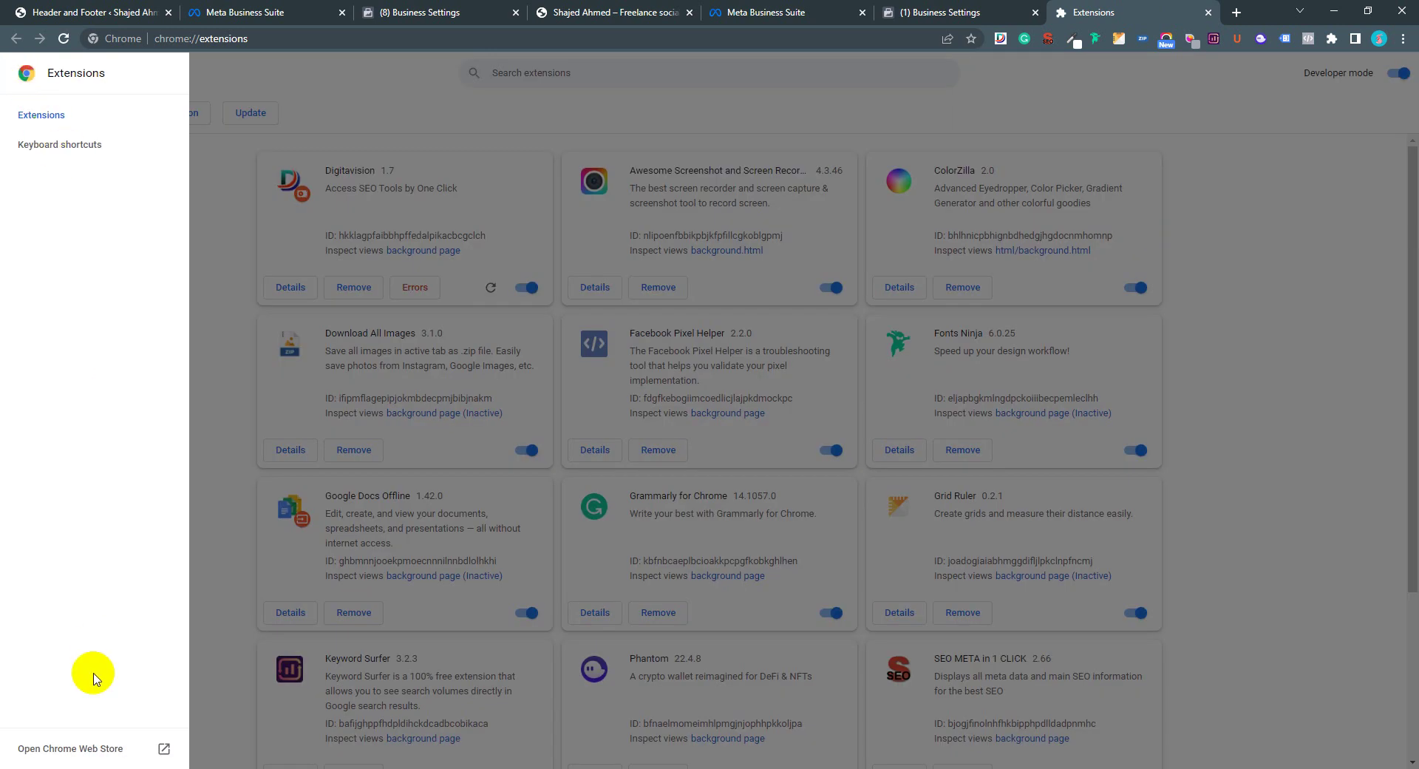
left_click(104, 750)
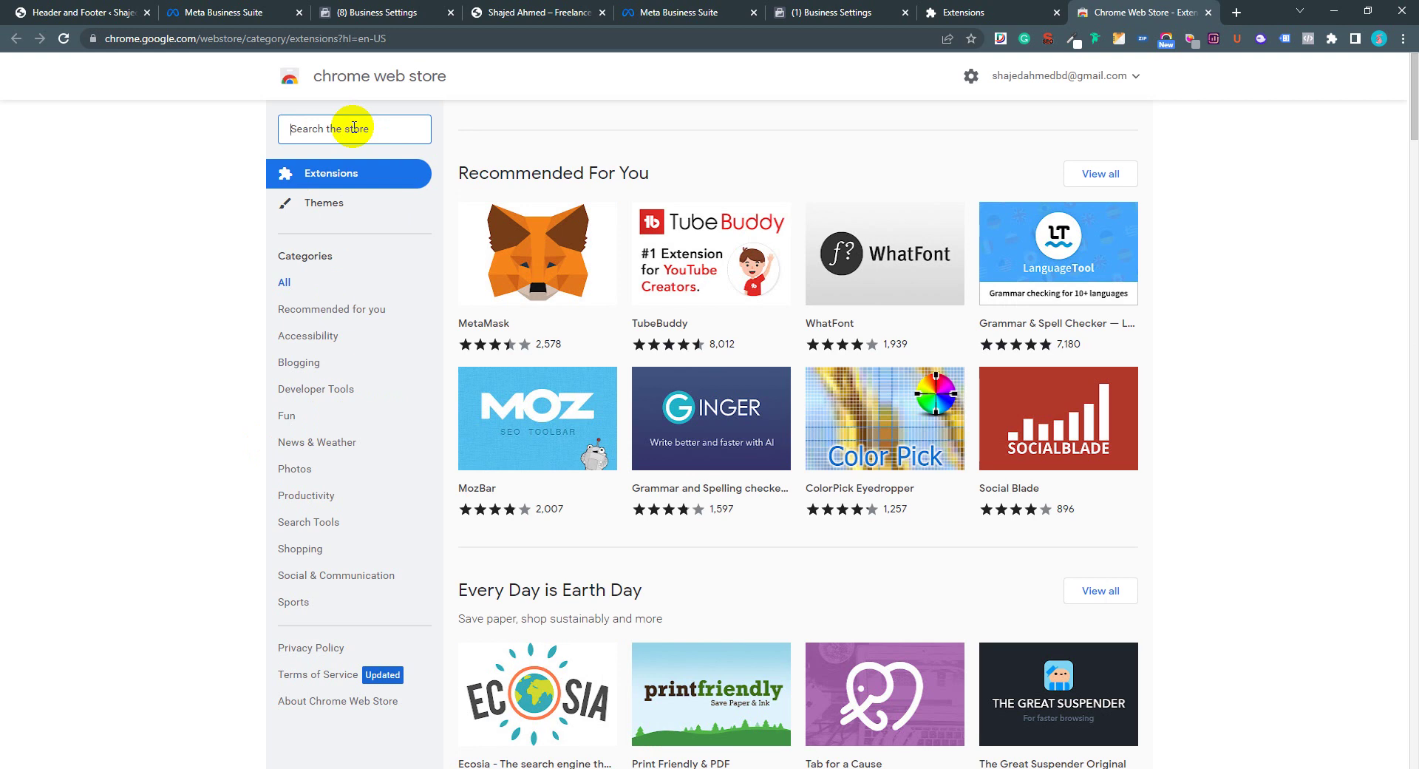
Search the Chrome Web Store for "facebook pixel" and open the Facebook Pixel Helper extension's page
type("face")
key("BackSpace")
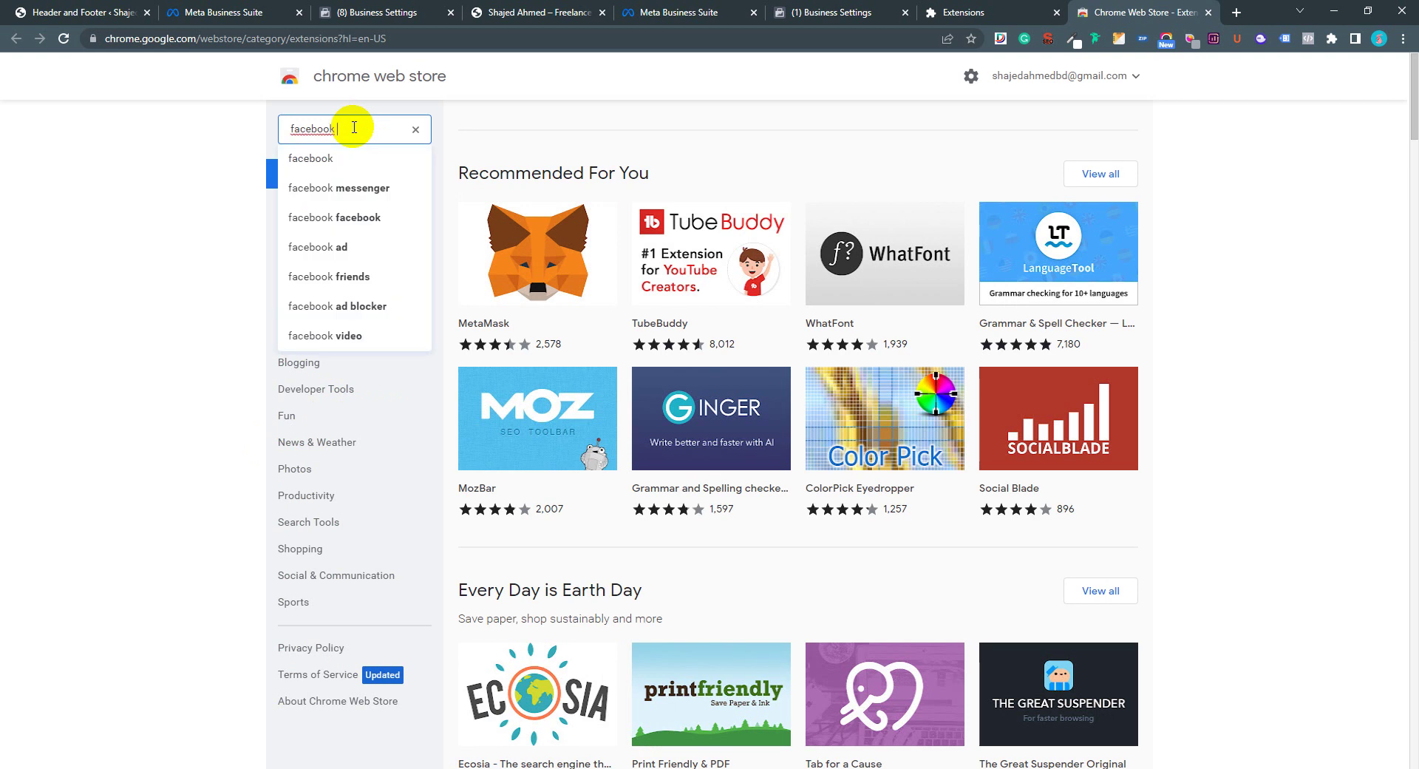
type("pi")
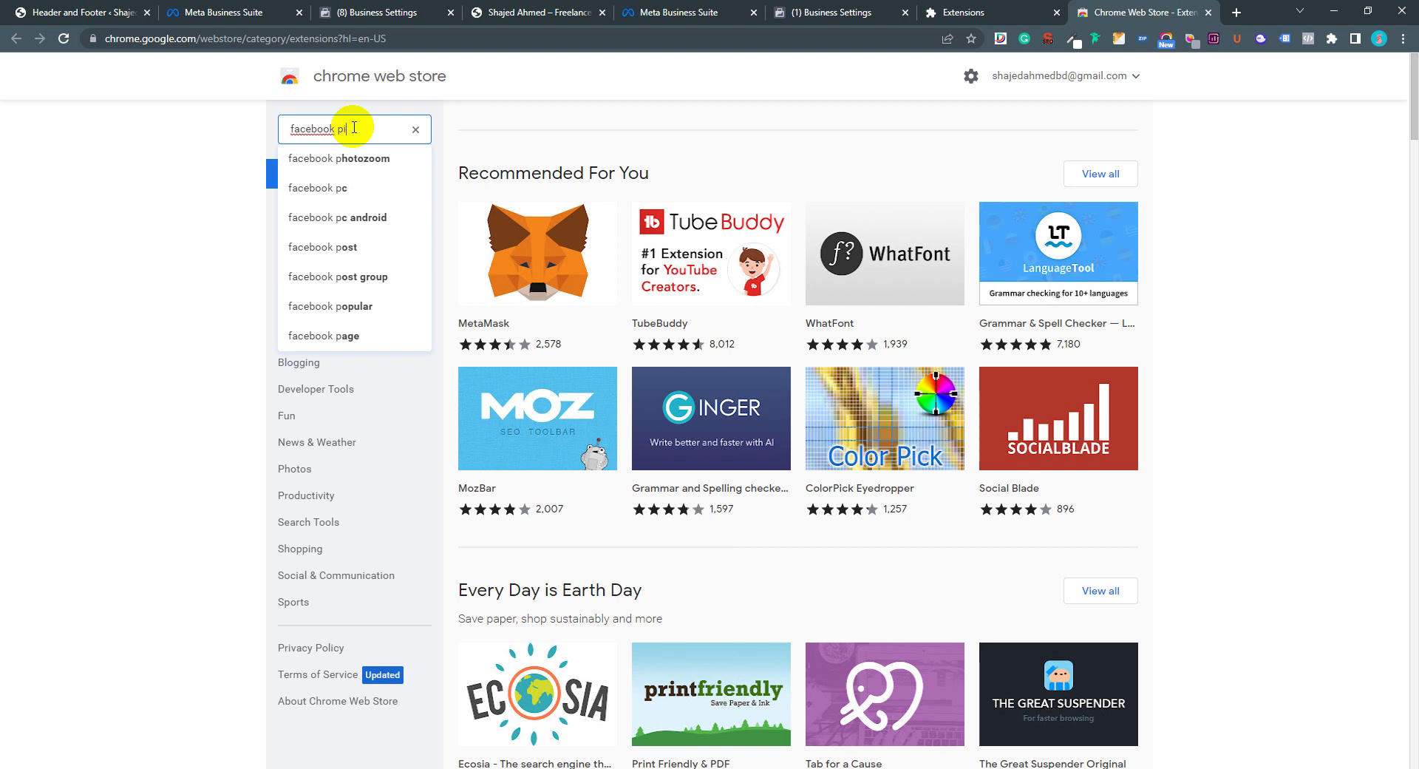
type("xel")
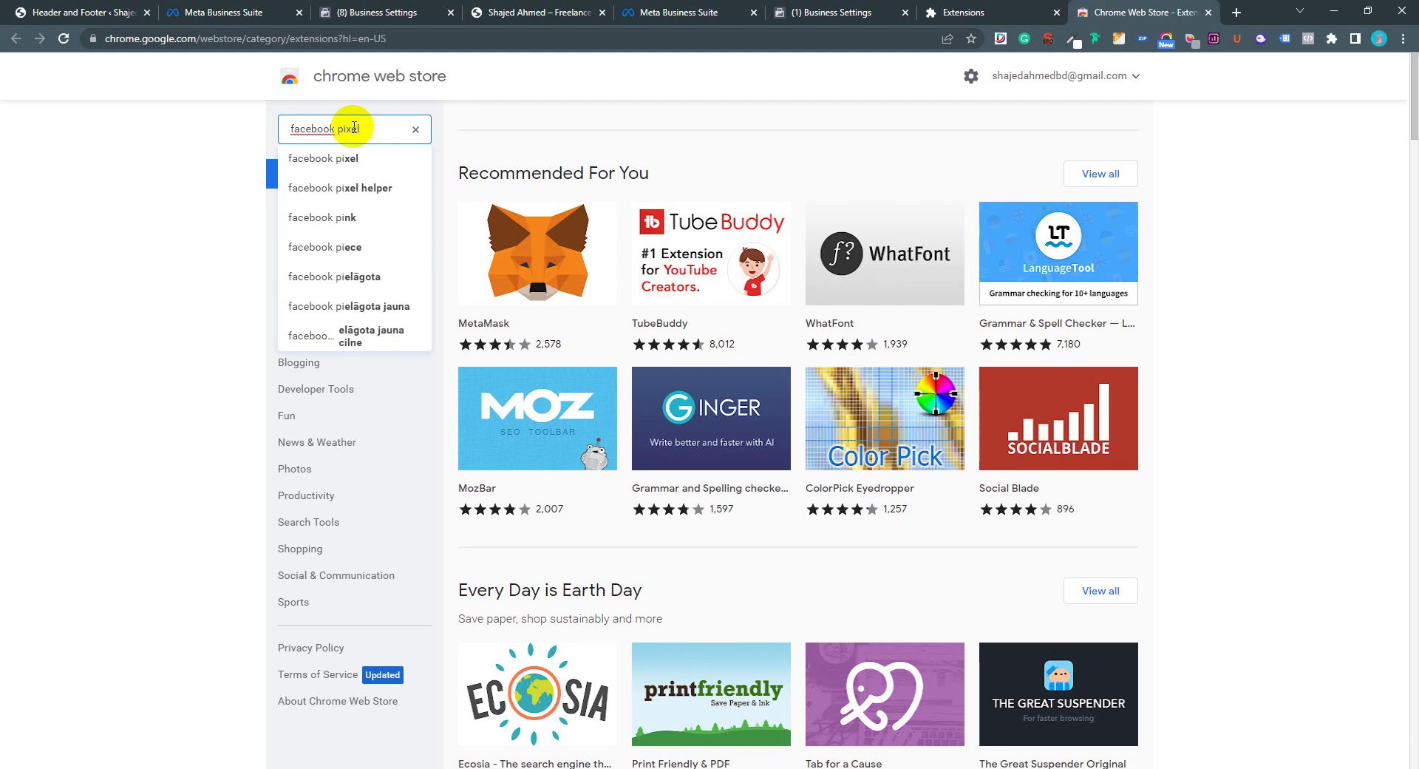
left_click(362, 164)
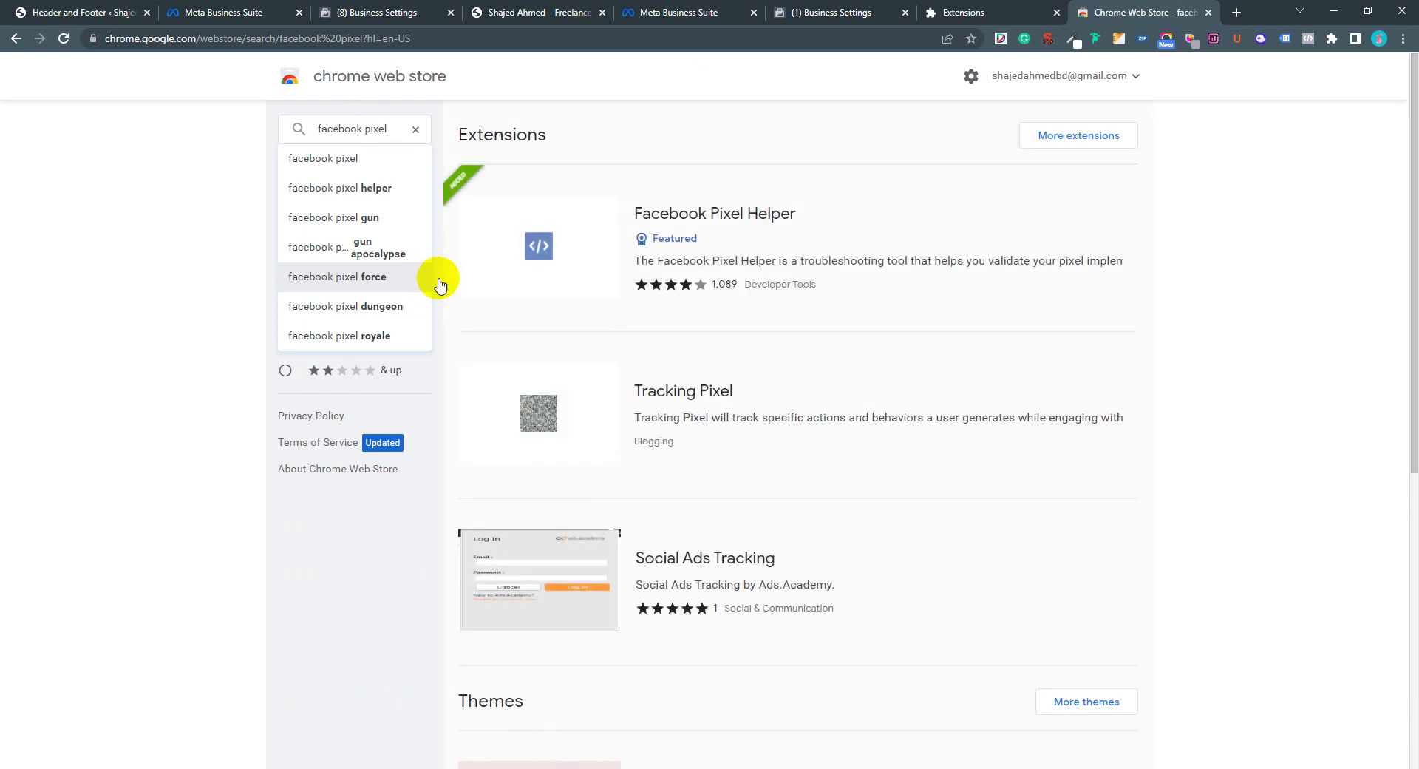
left_click(636, 231)
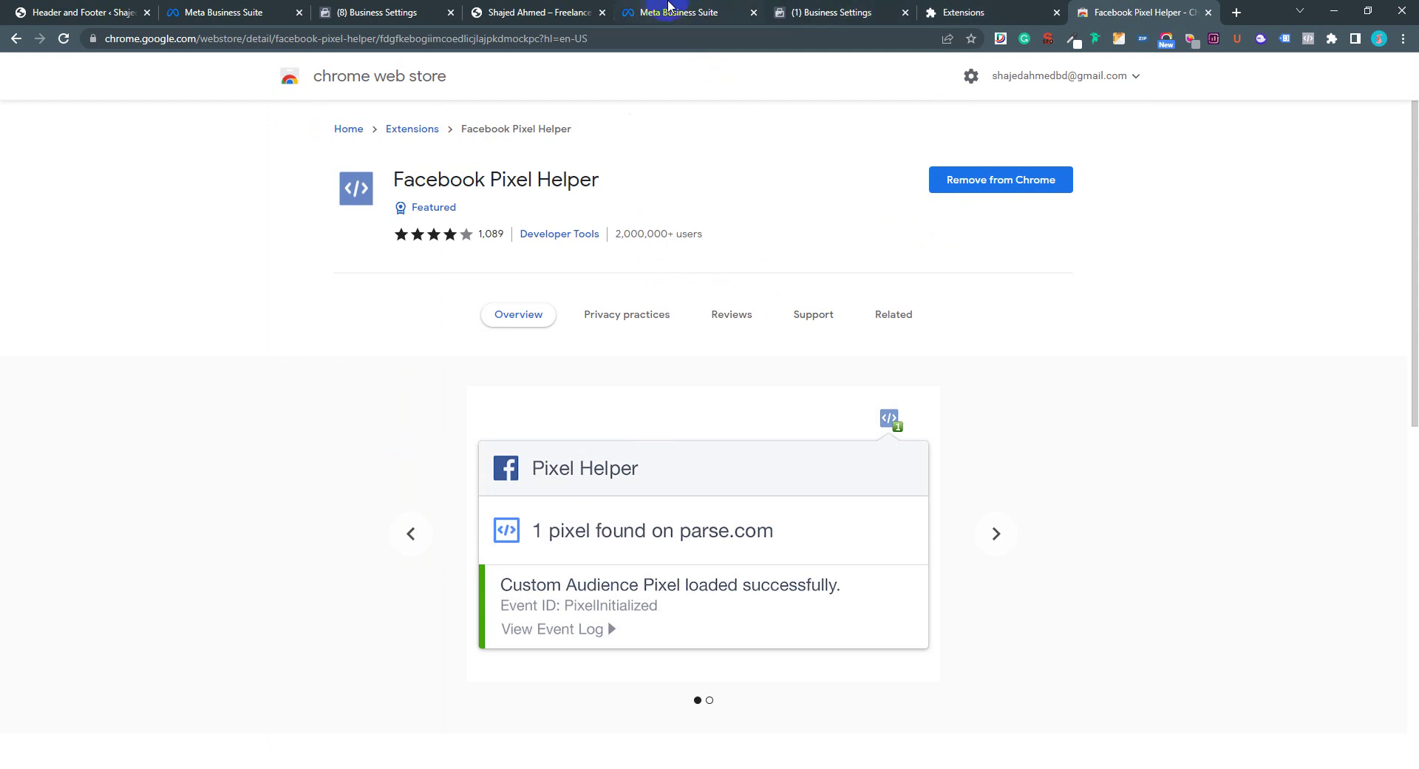
Return to the live website, inspect its pixel again with Facebook Pixel Helper, and close the helper
left_click(547, 12)
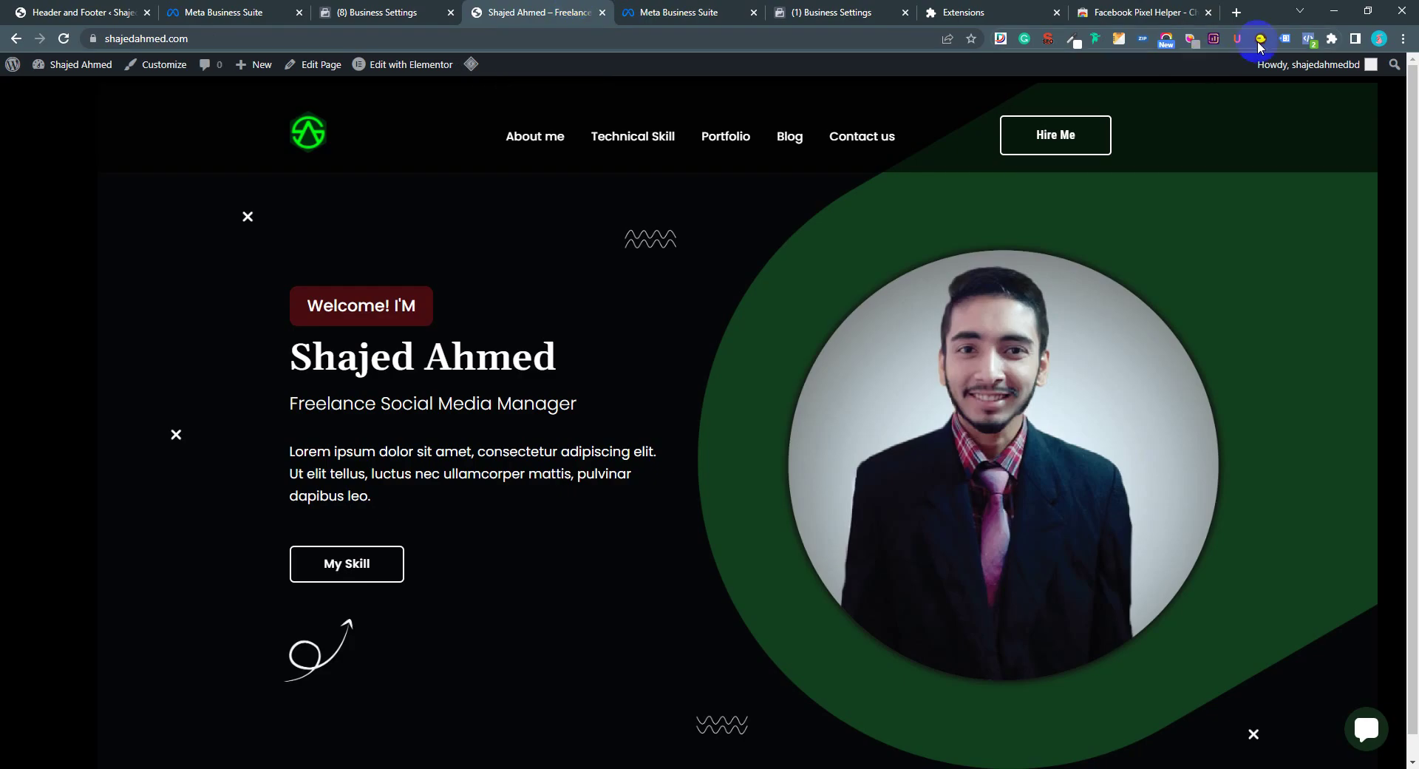
left_click(1311, 40)
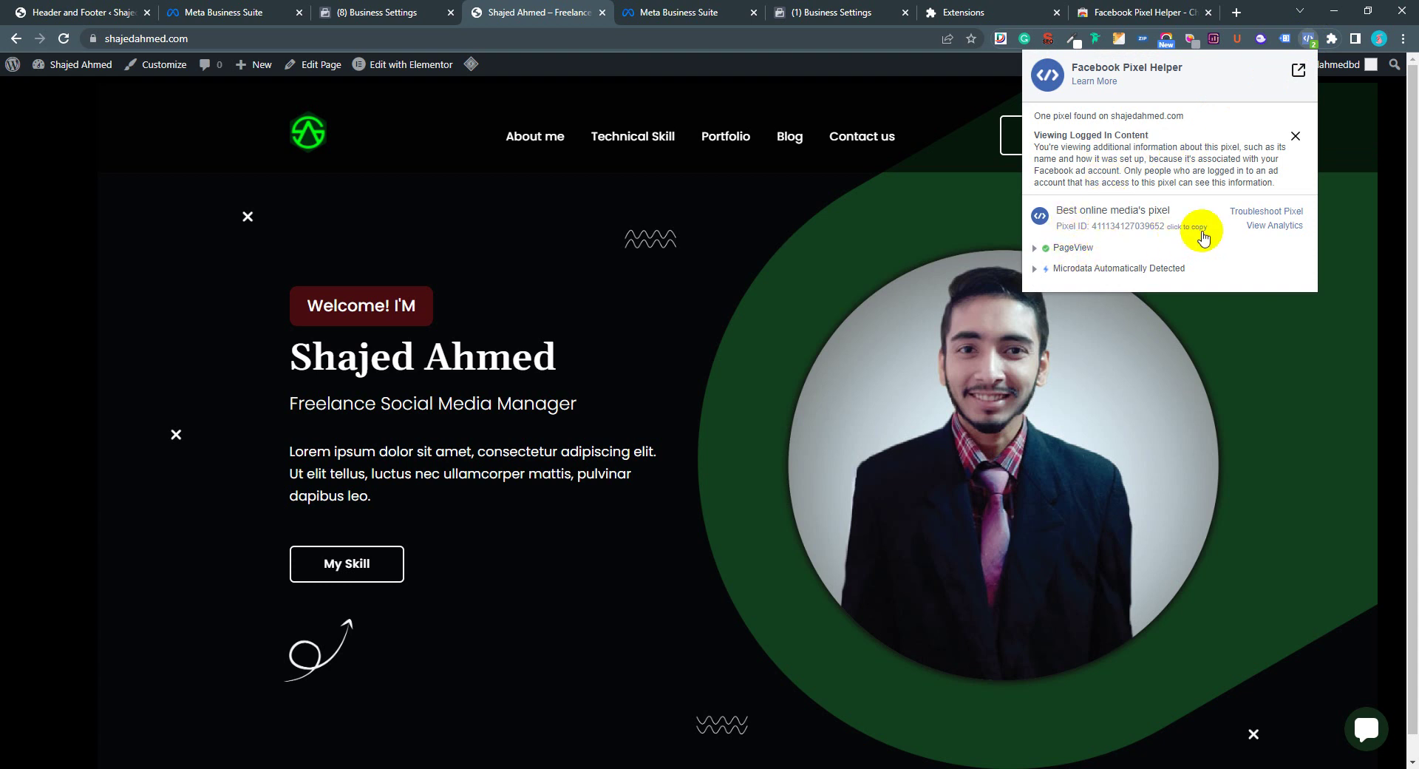
left_click(1230, 347)
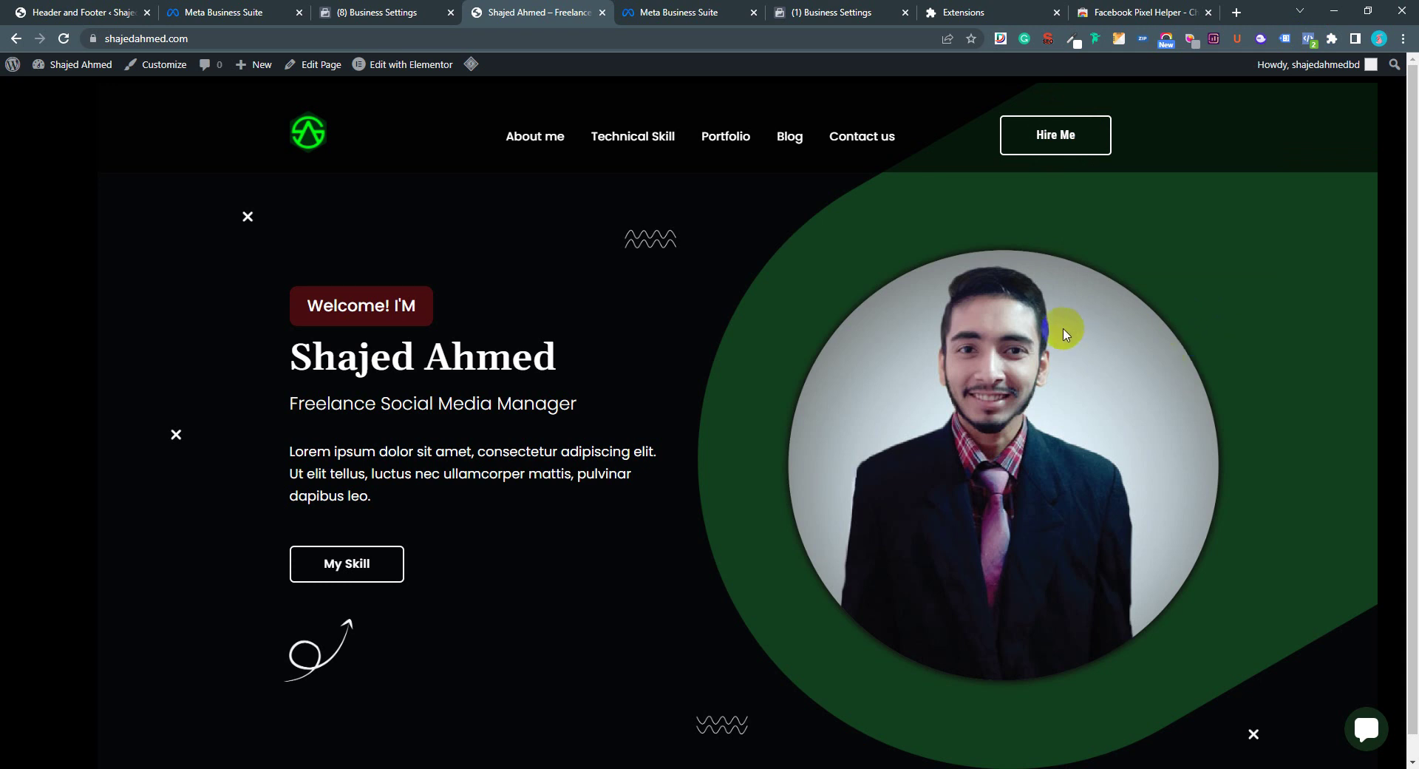
Go back through the open Meta Business Suite pages to the Pixels list in Business settings
left_click(674, 10)
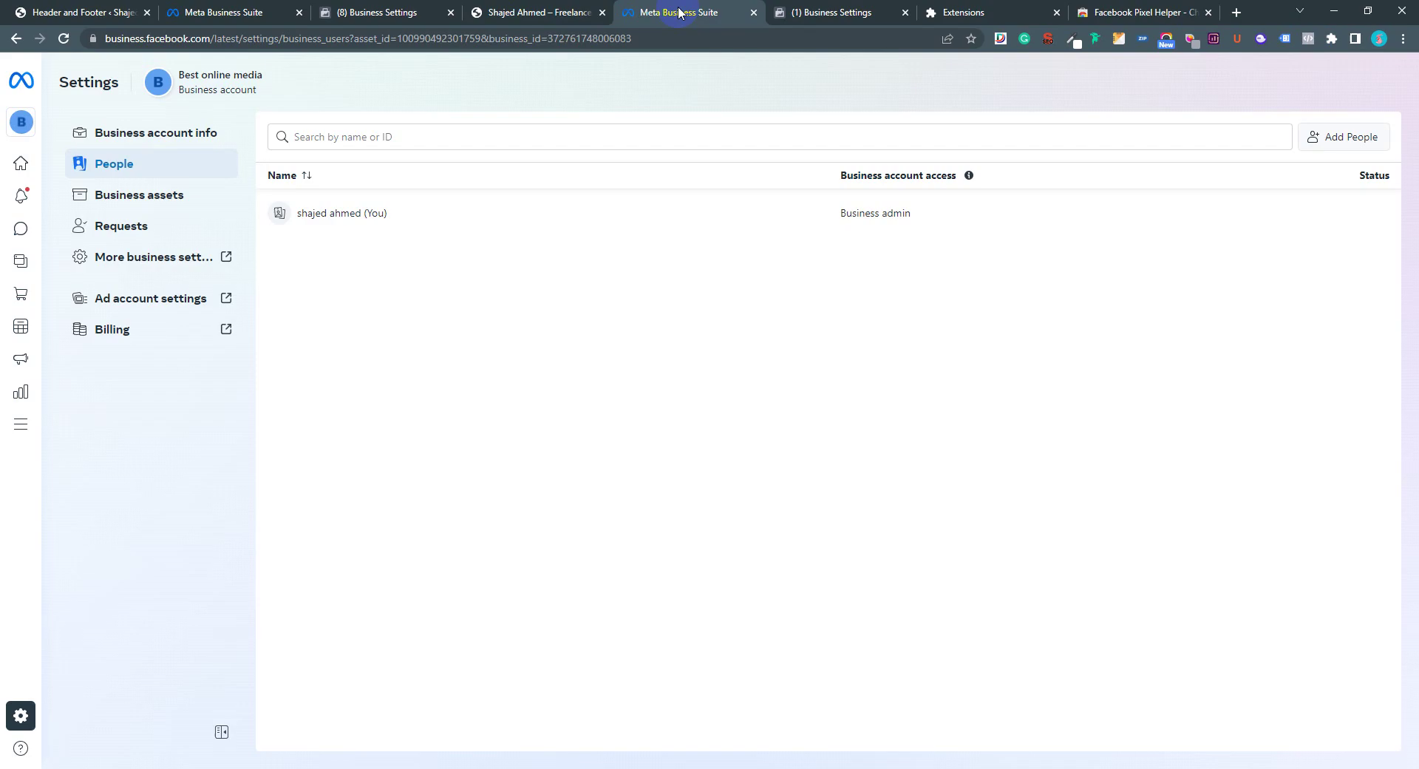
left_click(404, 8)
left_click(258, 9)
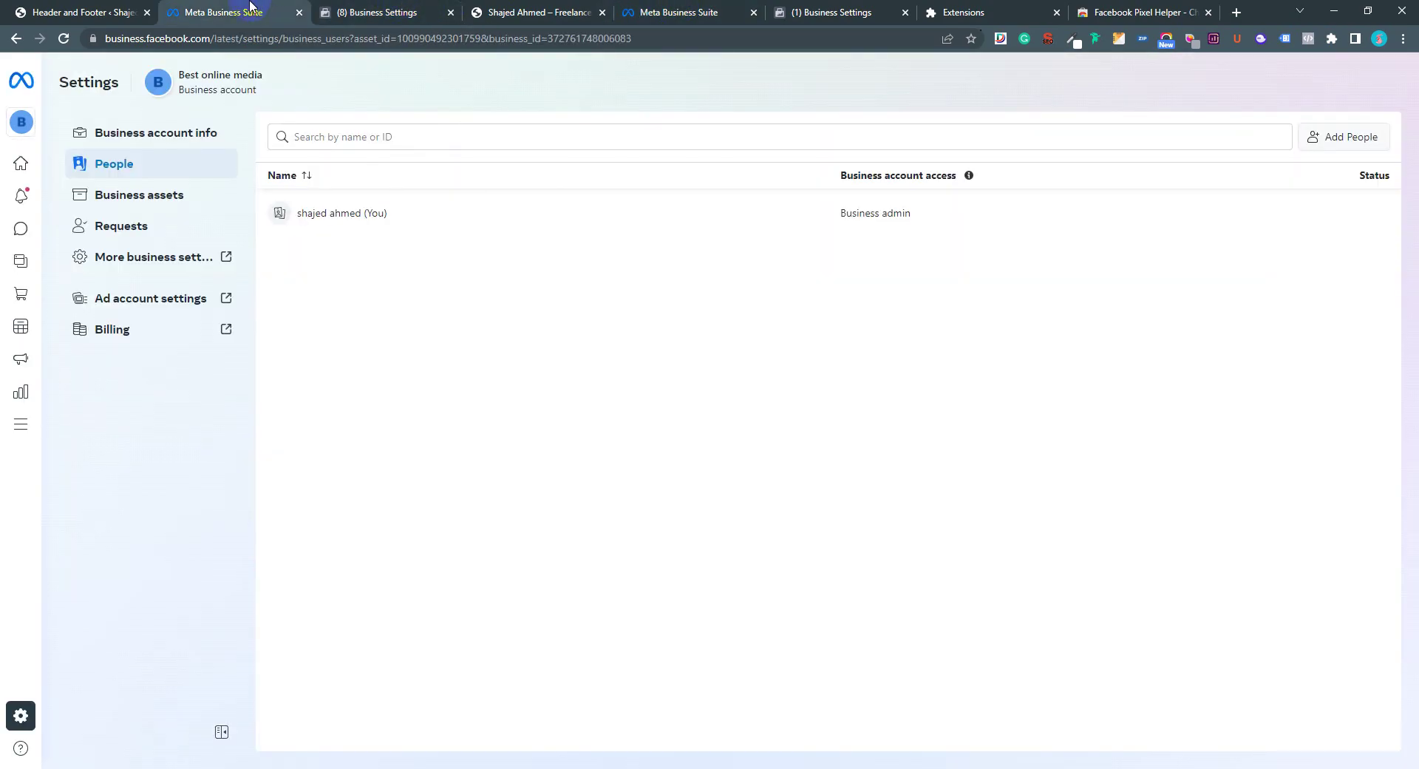
left_click(378, 11)
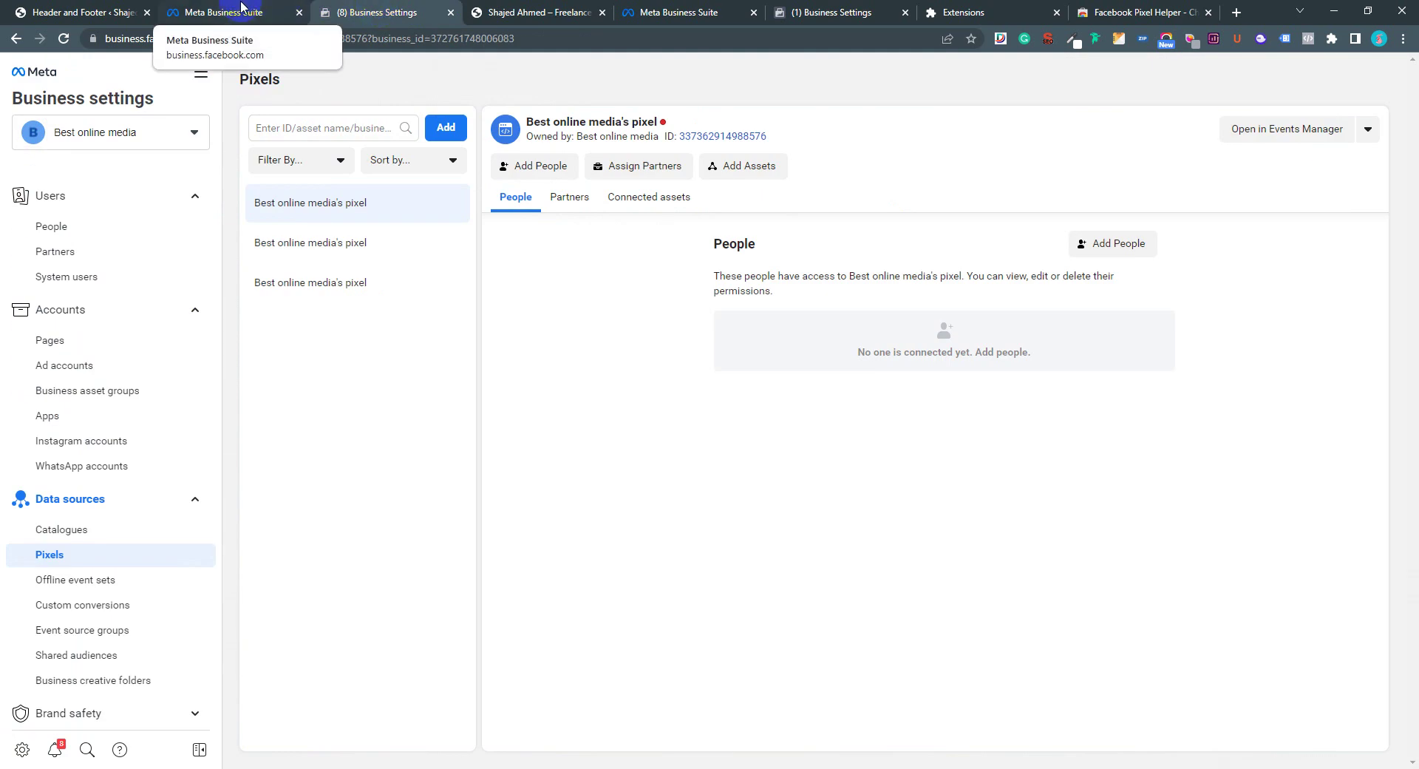
left_click(243, 9)
left_click(368, 10)
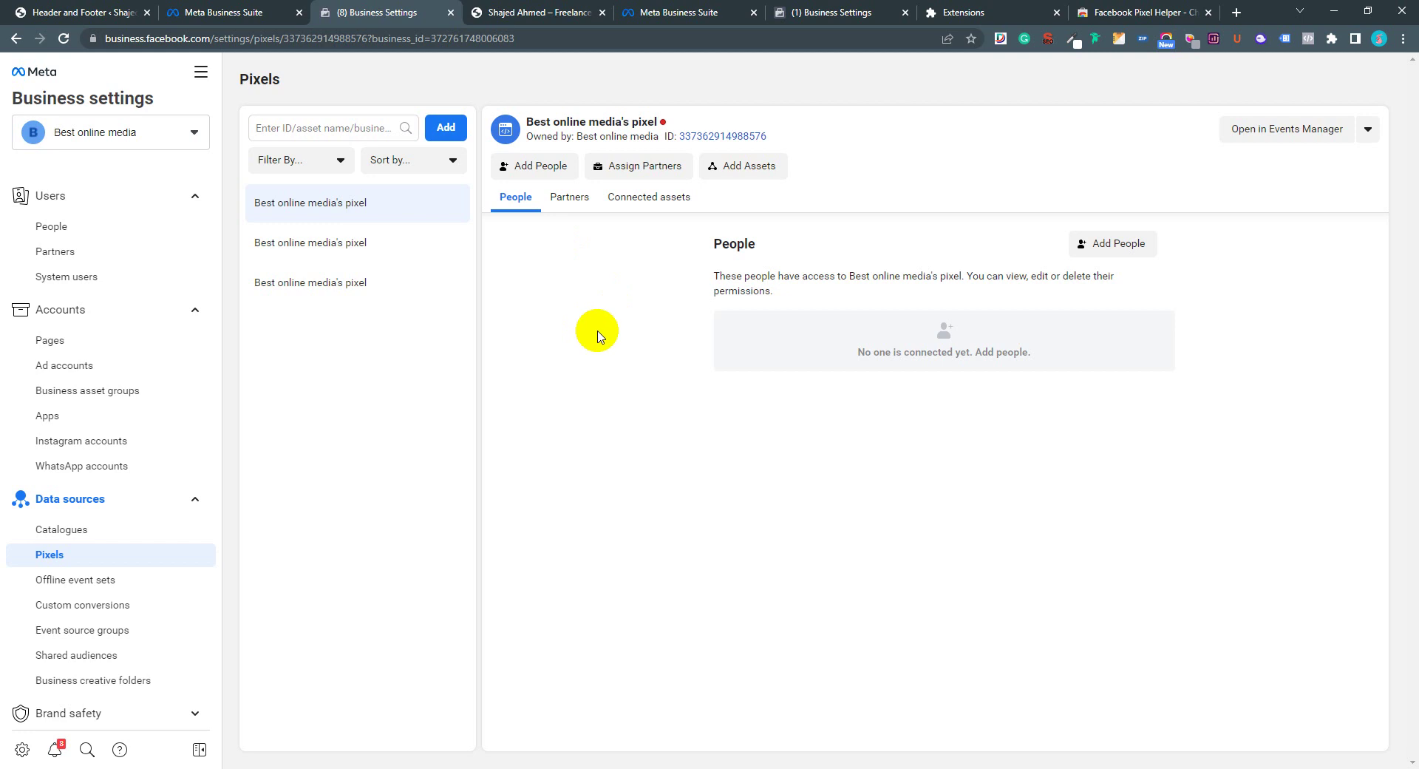
Review the new pixel form with its optional website URL field and dismiss it without creating a pixel
left_click(459, 133)
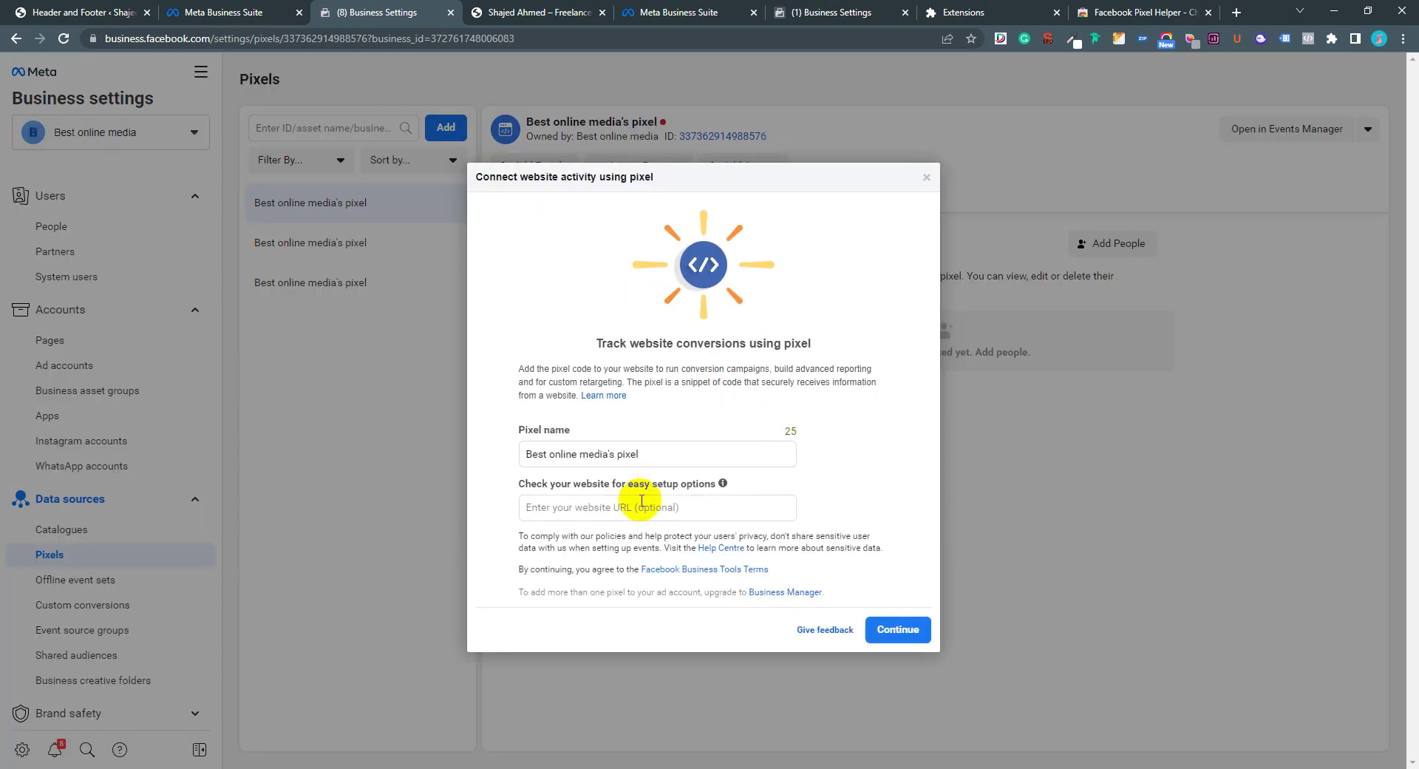
left_click(638, 507)
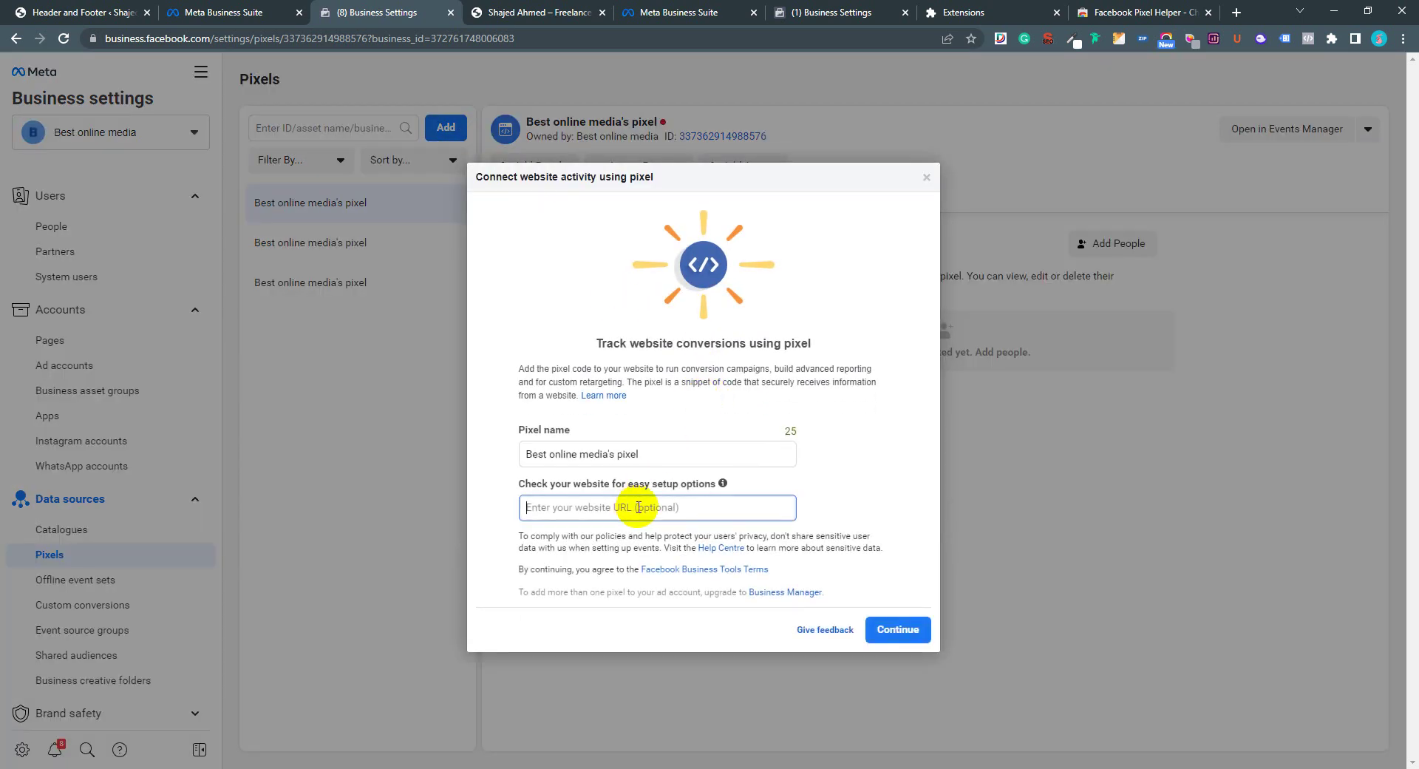
left_click(1034, 587)
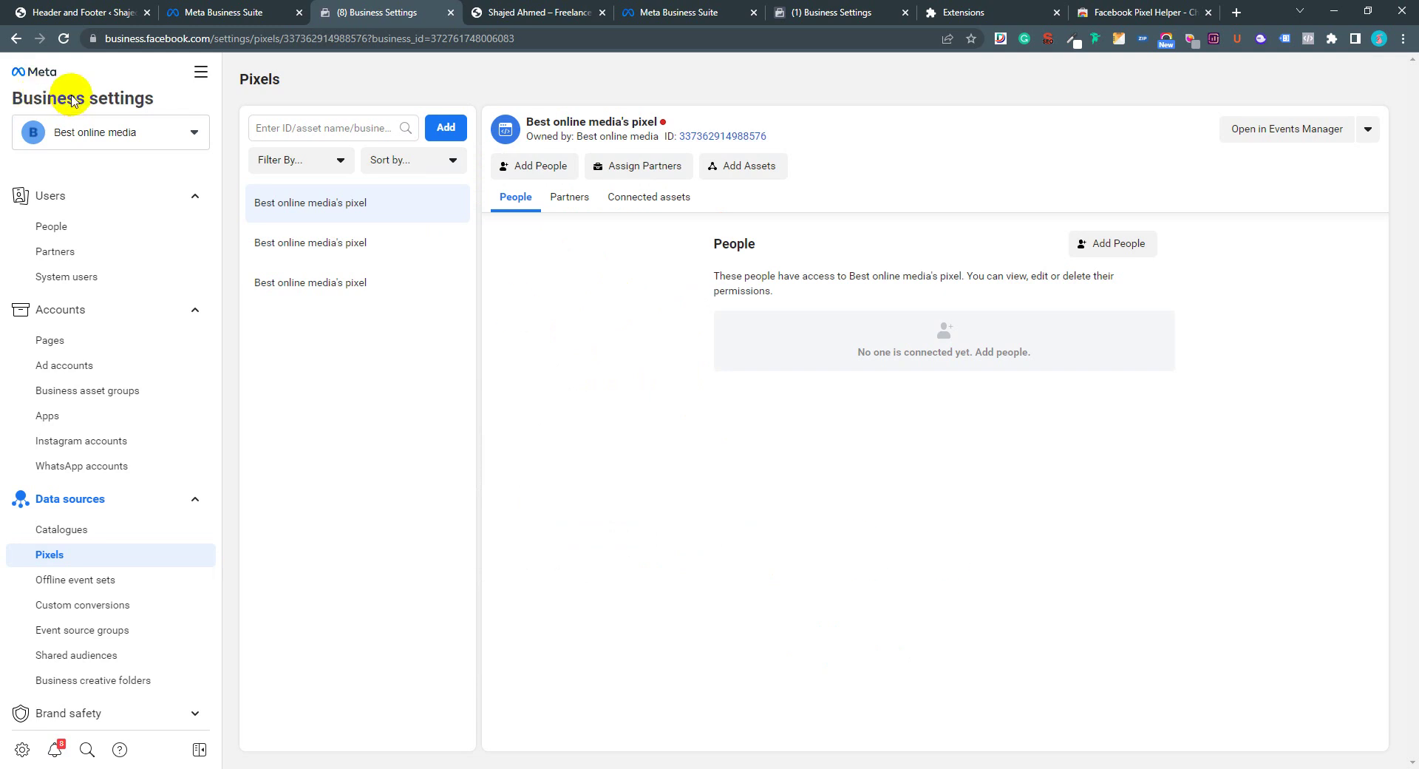